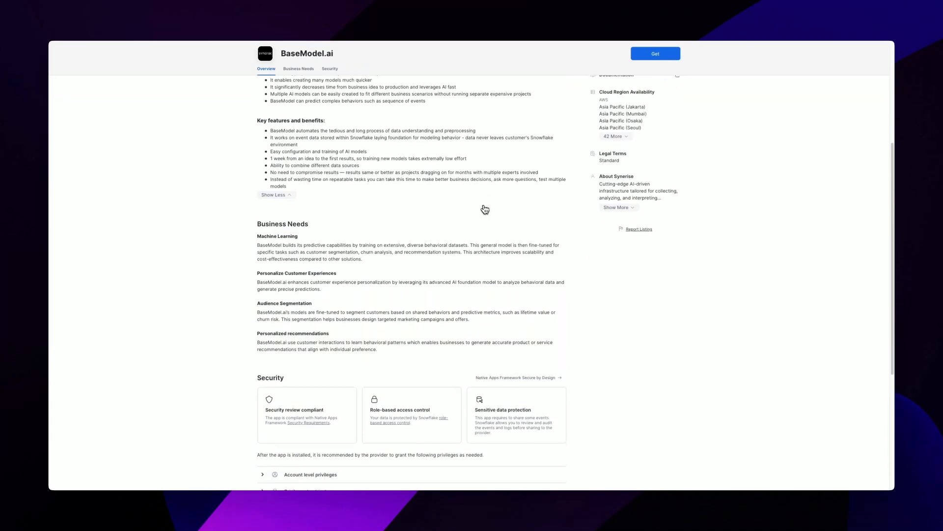
pyautogui.scroll(-1, 485, 210)
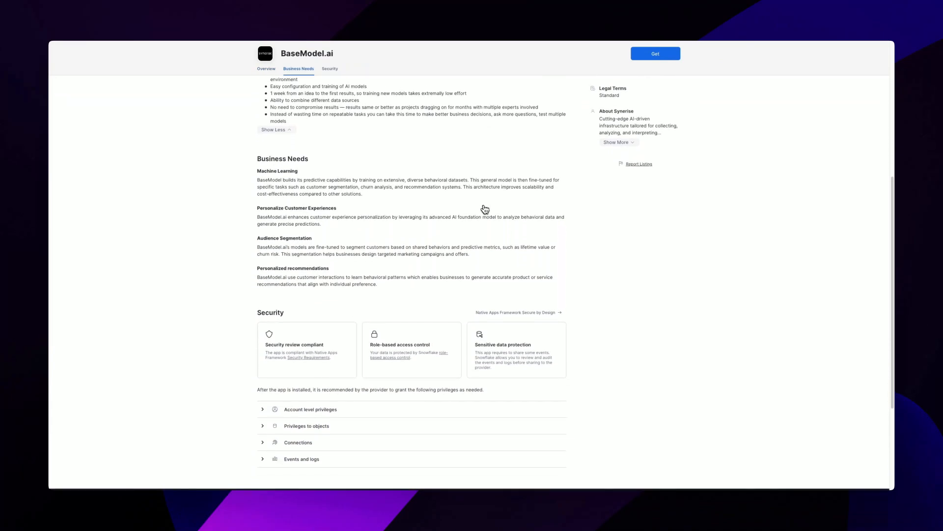
# Review the BaseModel.ai listing's business needs, security and features sections, expanding the full About Synerise description
pyautogui.click(602, 144)
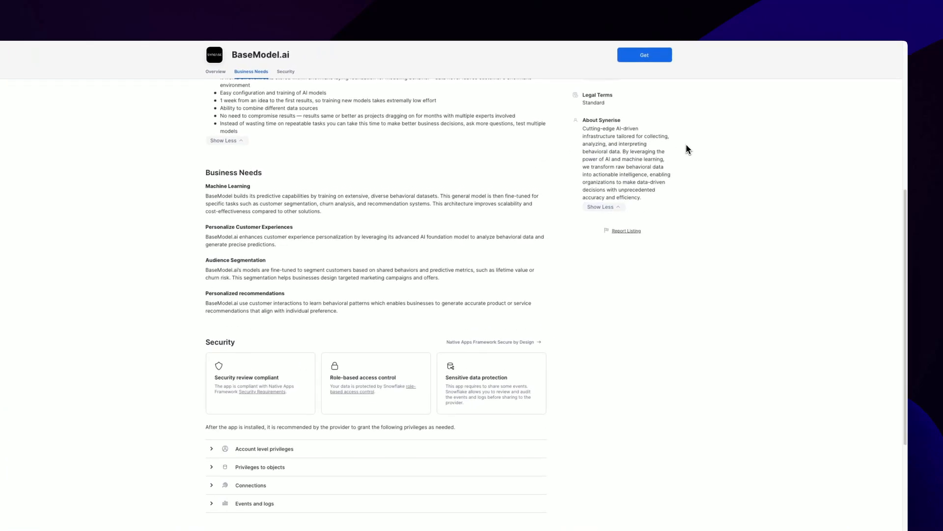
pyautogui.scroll(2, 688, 149)
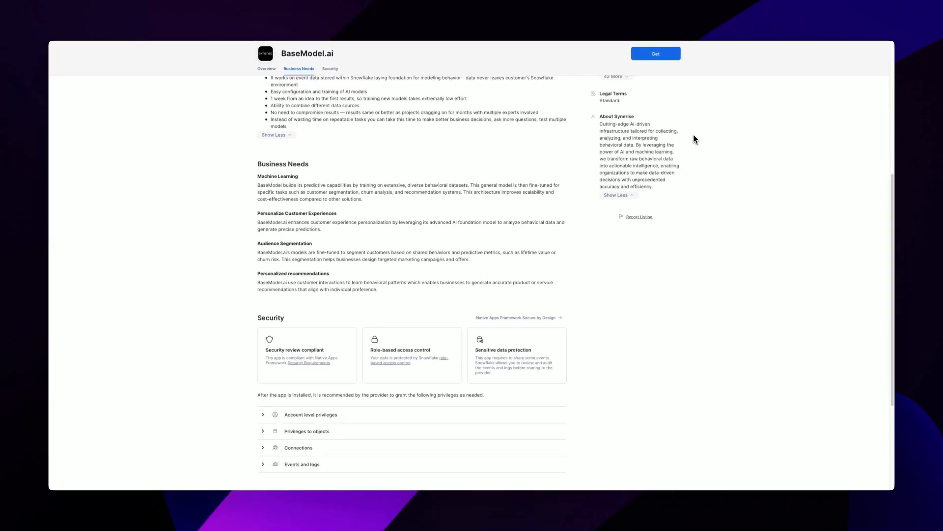
pyautogui.scroll(3, 695, 139)
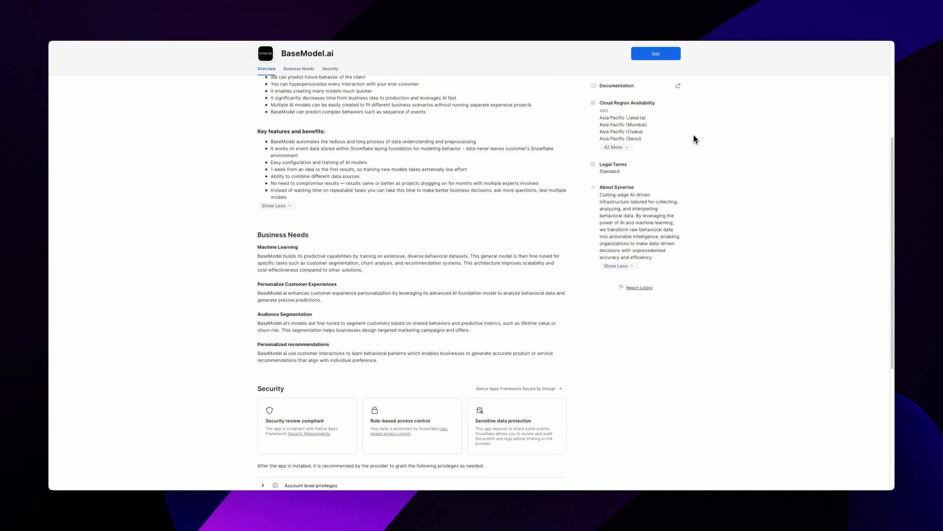
pyautogui.scroll(3, 695, 139)
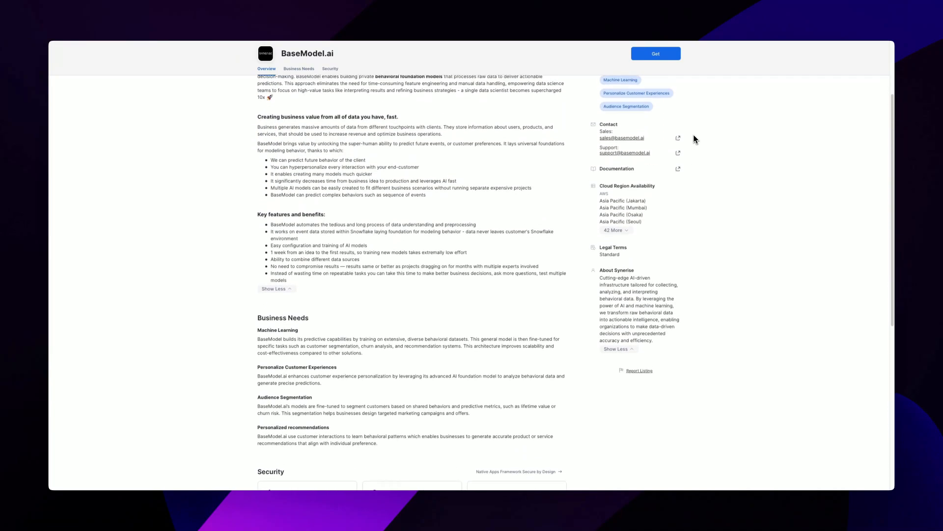
pyautogui.scroll(3, 695, 137)
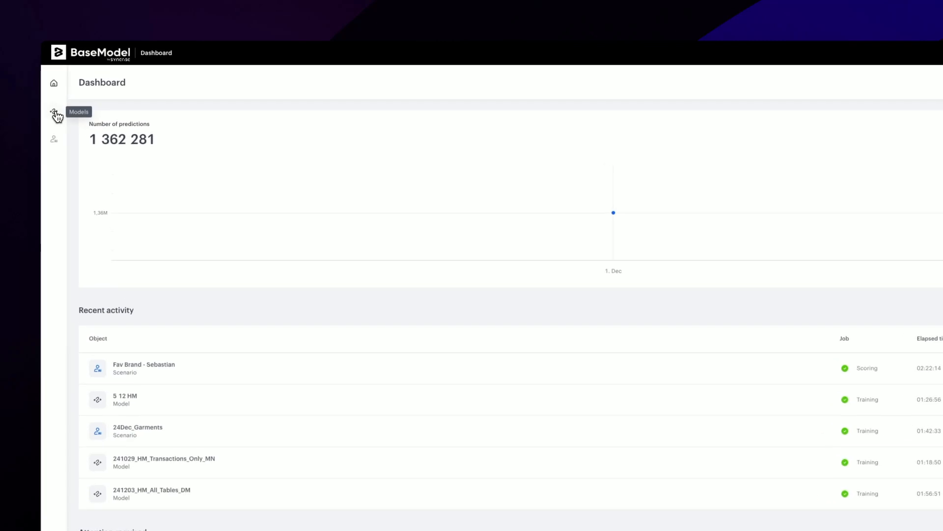
# Create a new model from the models list and open its data sources definition
pyautogui.click(56, 115)
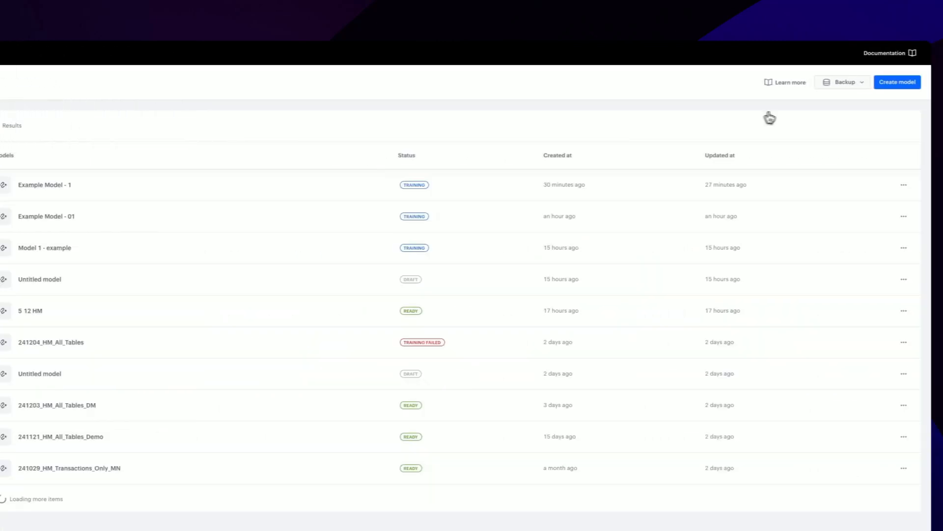
pyautogui.click(871, 84)
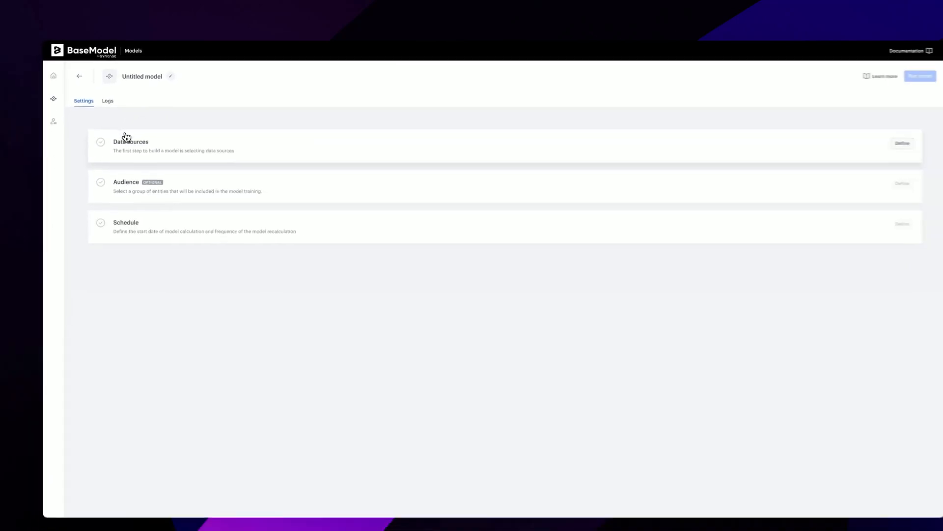
pyautogui.click(126, 139)
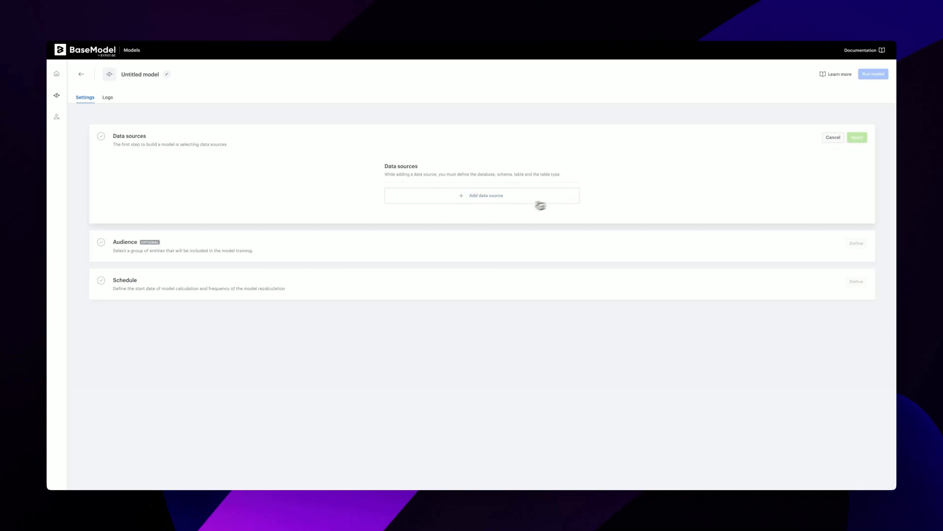
# Add a data source named Transactions to the model and open its configuration
pyautogui.click(479, 196)
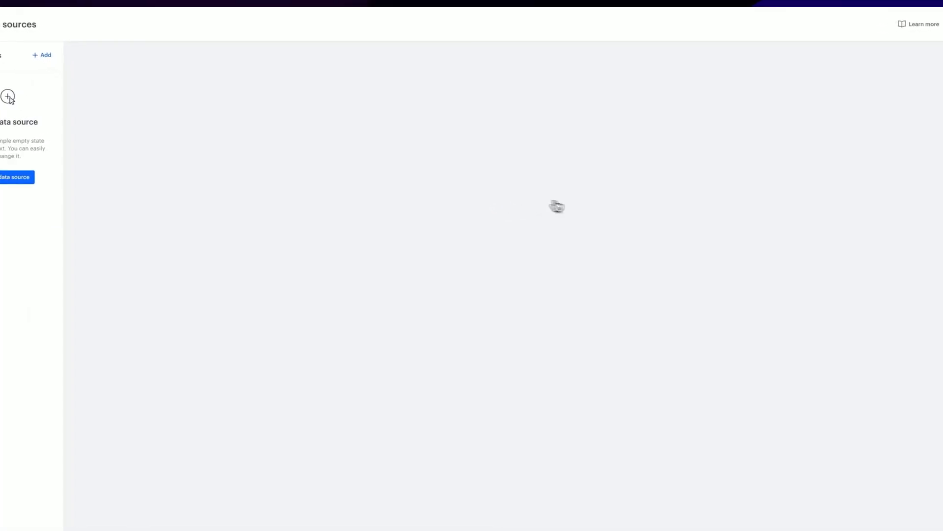
pyautogui.click(26, 177)
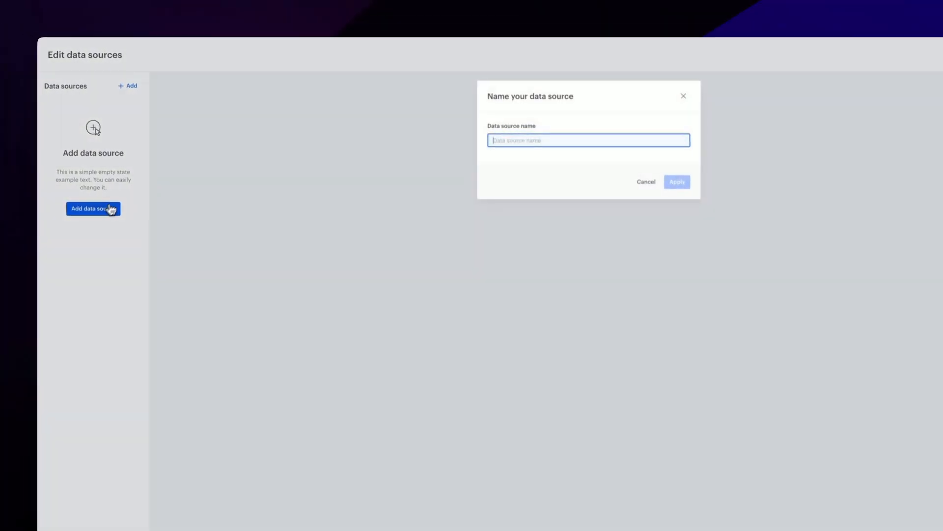
pyautogui.write('Transact')
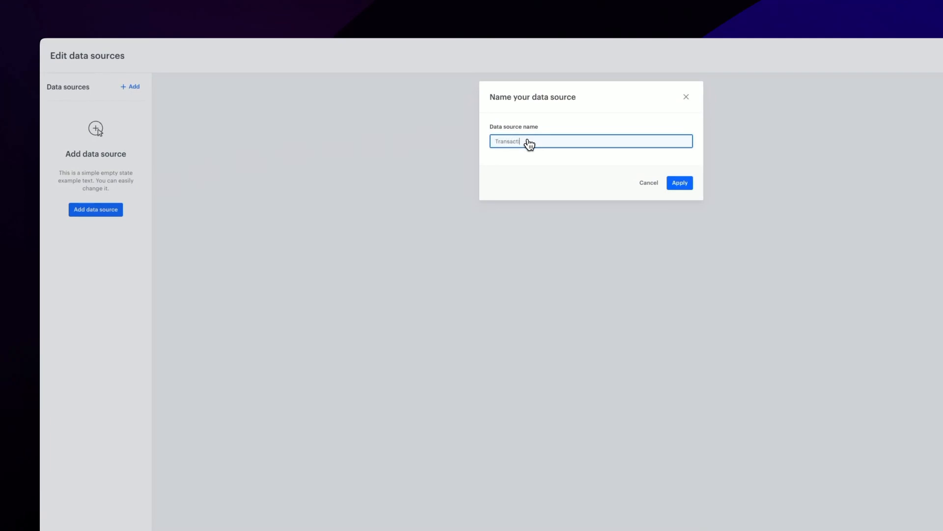
pyautogui.write('ions')
pyautogui.press('Return')
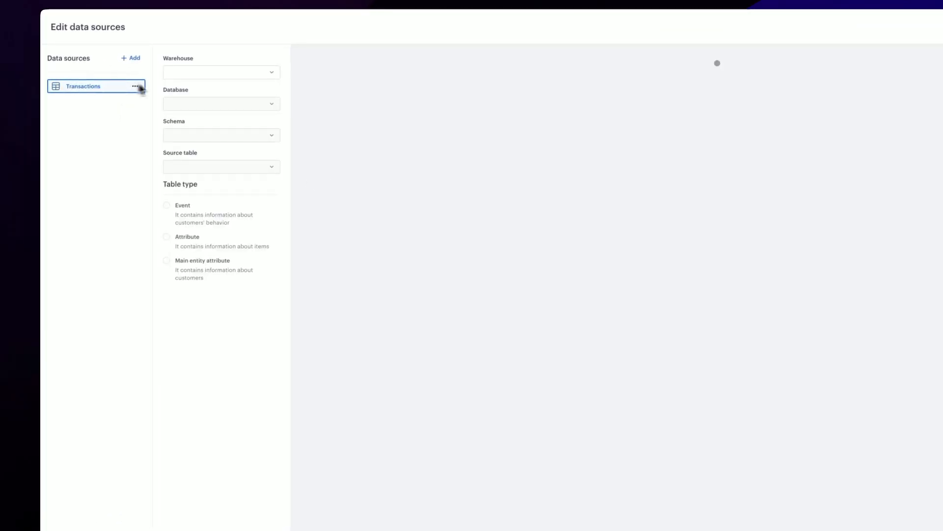
# Connect Transactions to the TRANSACTIONS source table using BASE_MODEL_WAREHOUSE, the HM_KAGGLE database and the PRIVATE schema
pyautogui.click(206, 73)
pyautogui.click(205, 104)
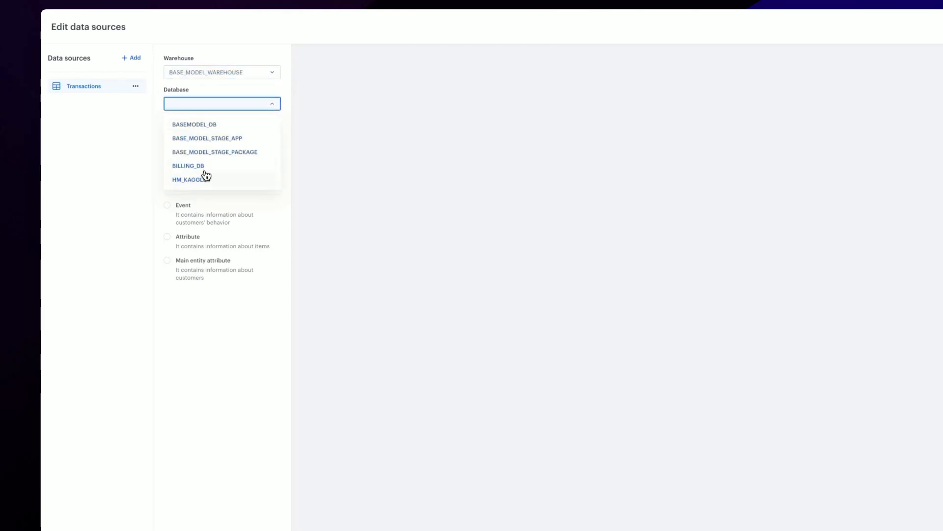
pyautogui.click(205, 178)
pyautogui.click(210, 136)
pyautogui.click(219, 170)
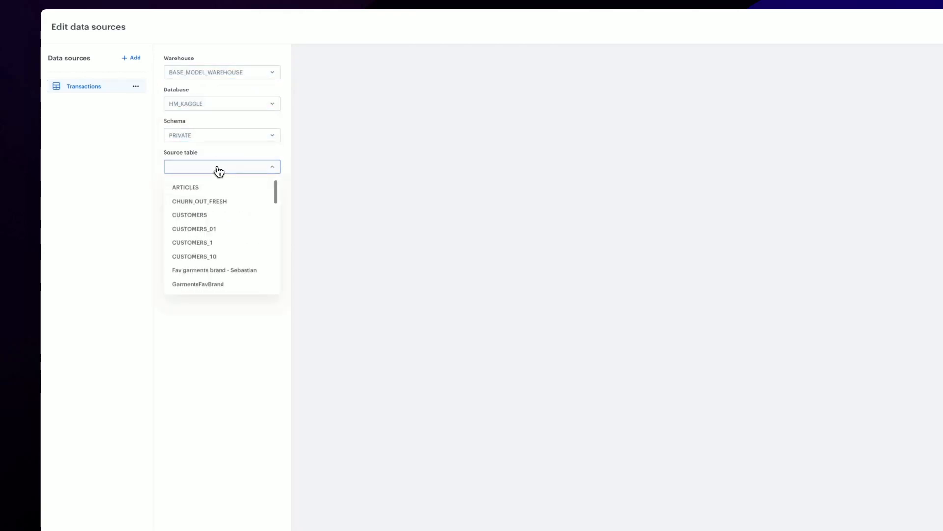
pyautogui.scroll(-5, 202, 197)
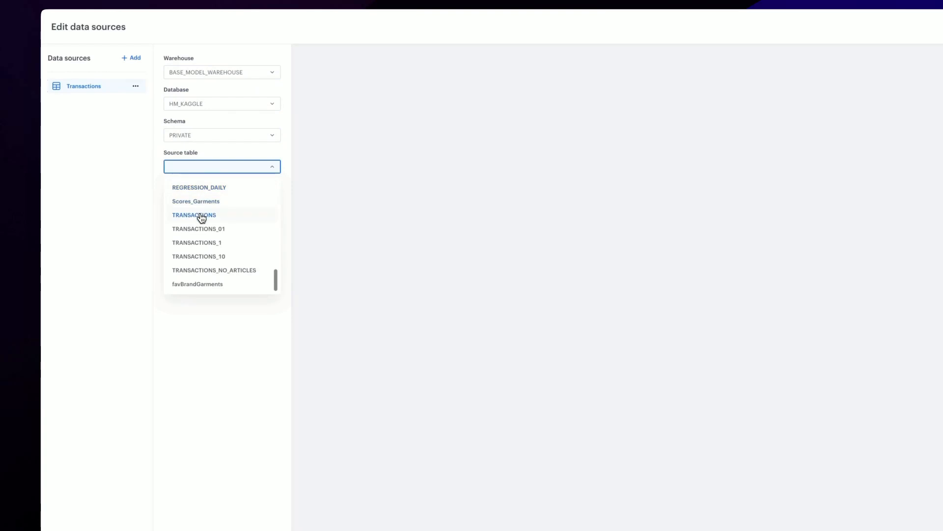
pyautogui.click(201, 217)
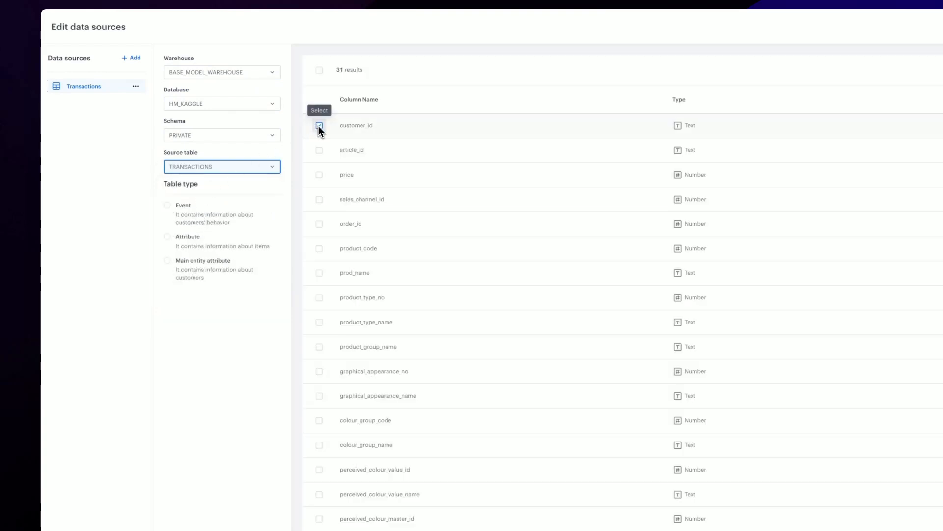
# Set the Transactions table type to Event and include the columns customer_id, article_id, price, sales_channel_id, order_id, product_code and t_dat
pyautogui.click(174, 209)
pyautogui.click(319, 126)
pyautogui.click(321, 151)
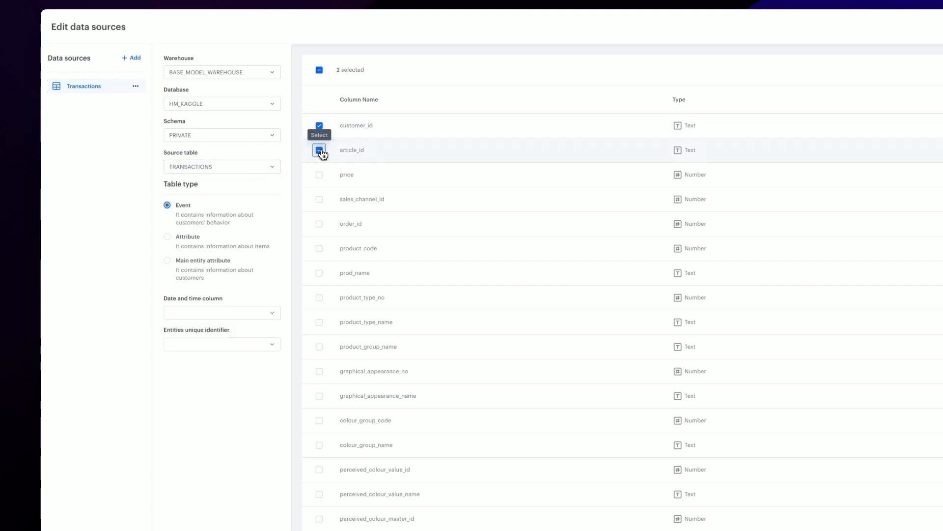
pyautogui.click(320, 174)
pyautogui.click(319, 199)
pyautogui.click(319, 223)
pyautogui.click(319, 248)
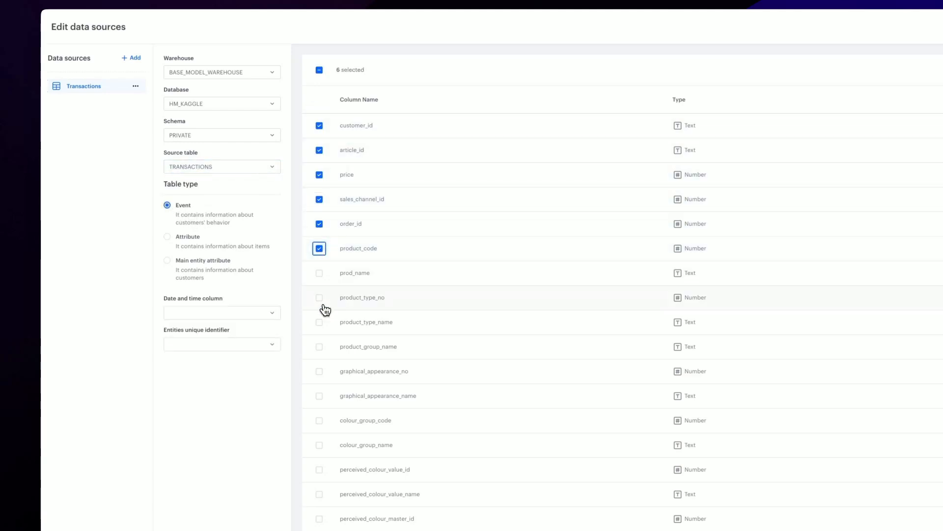
pyautogui.scroll(-6, 325, 310)
pyautogui.click(320, 467)
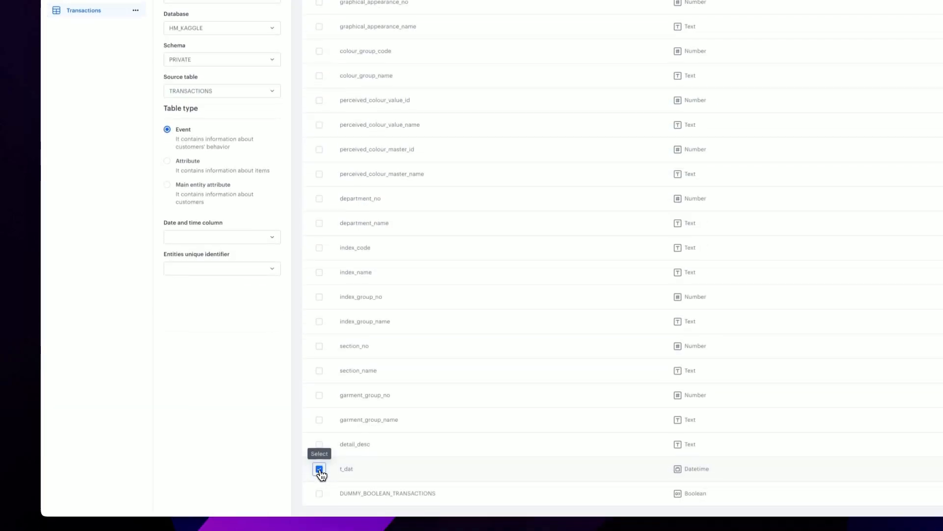
# Assign t_dat as the date and time column and customer_id as the entities unique identifier for Transactions
pyautogui.click(187, 233)
pyautogui.scroll(-5, 194, 288)
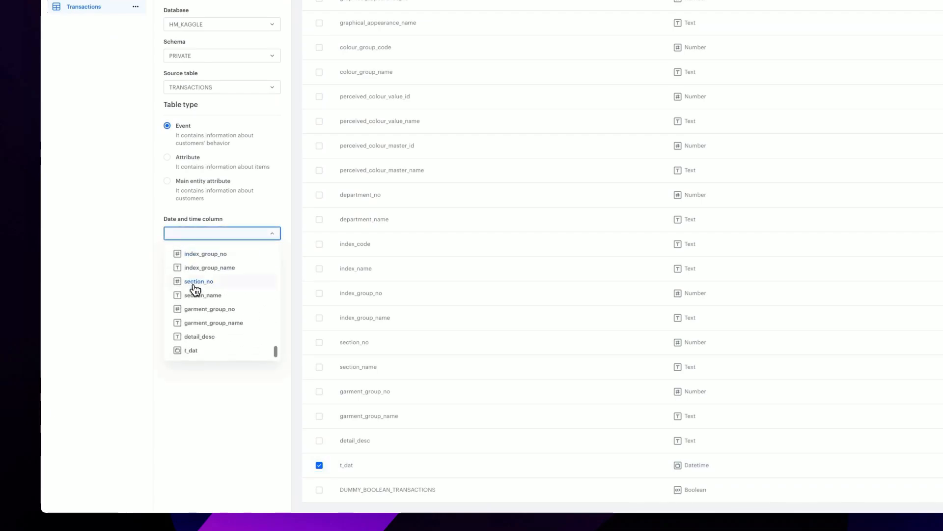
pyautogui.click(193, 350)
pyautogui.click(203, 265)
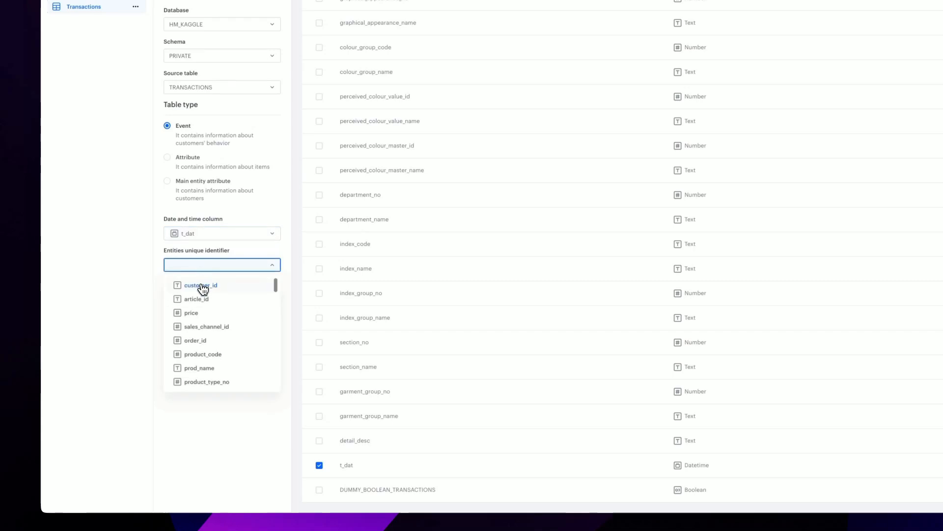
pyautogui.click(203, 286)
# Add a second data source named Customers and open its configuration
pyautogui.click(127, 89)
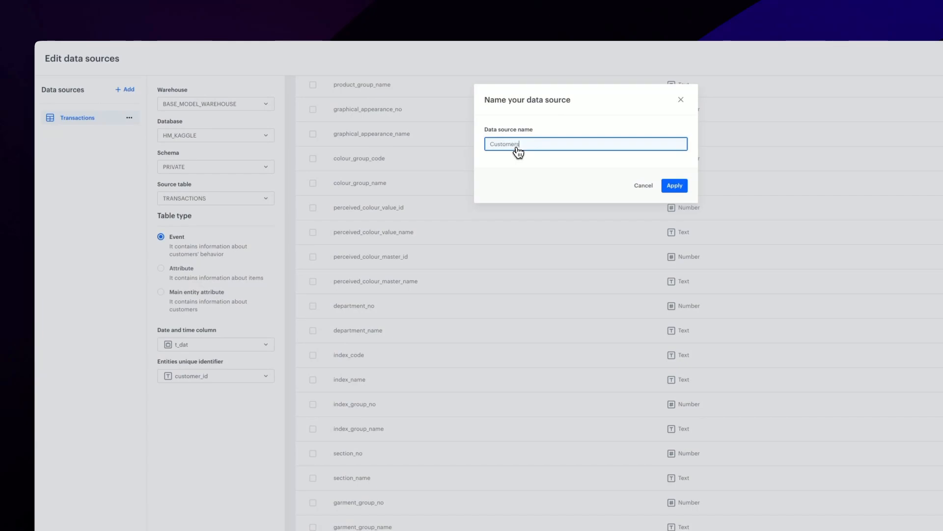
pyautogui.click(675, 185)
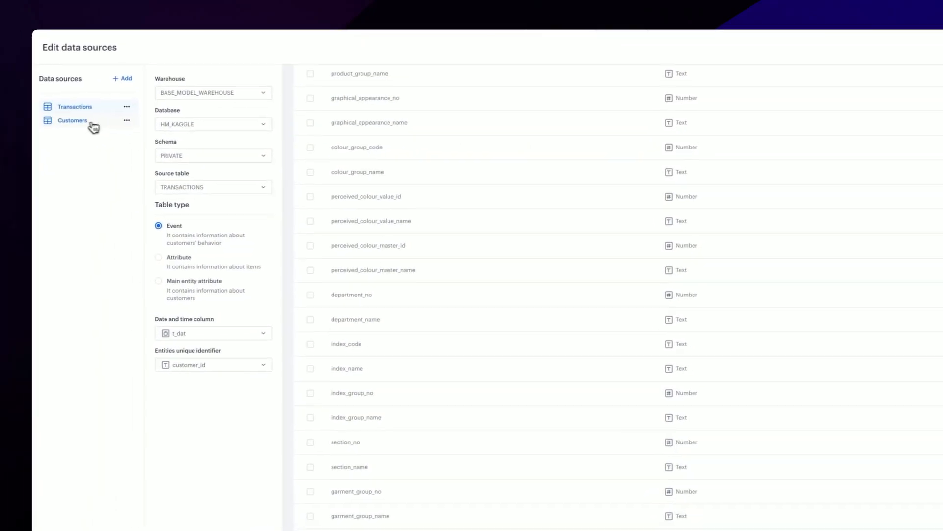
pyautogui.click(91, 123)
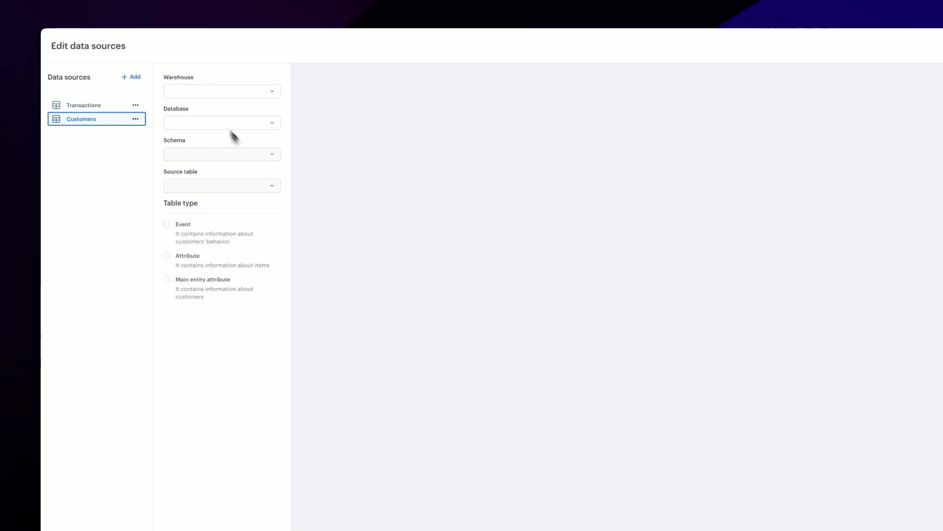
# Connect Customers to the CUSTOMERS source table using BASE_MODEL_WAREHOUSE, the HM_KAGGLE database and the PRIVATE schema
pyautogui.click(204, 93)
pyautogui.click(206, 112)
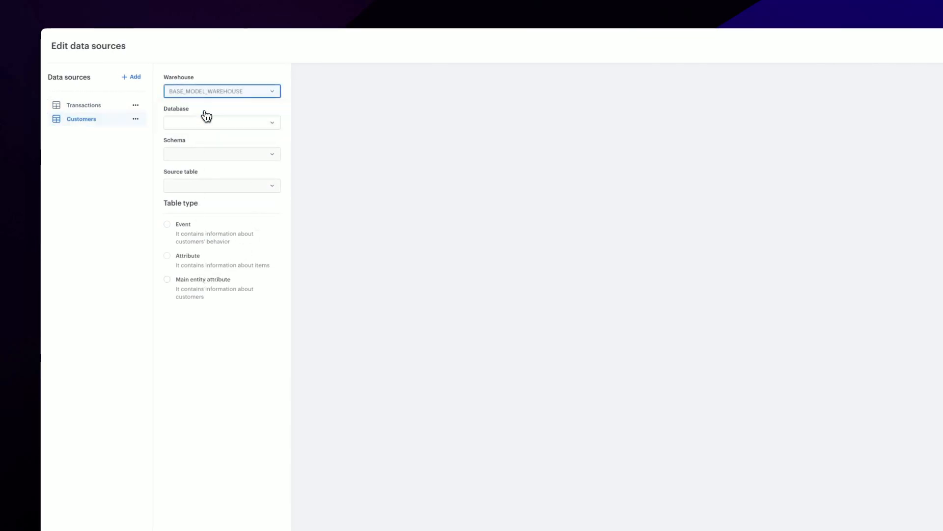
pyautogui.click(206, 123)
pyautogui.click(199, 198)
pyautogui.click(209, 155)
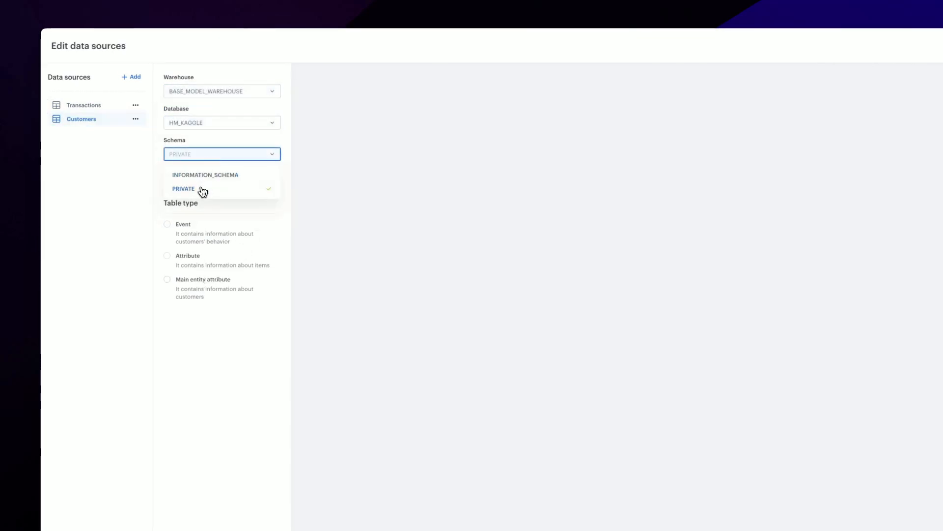
pyautogui.click(201, 189)
pyautogui.click(205, 186)
pyautogui.click(202, 234)
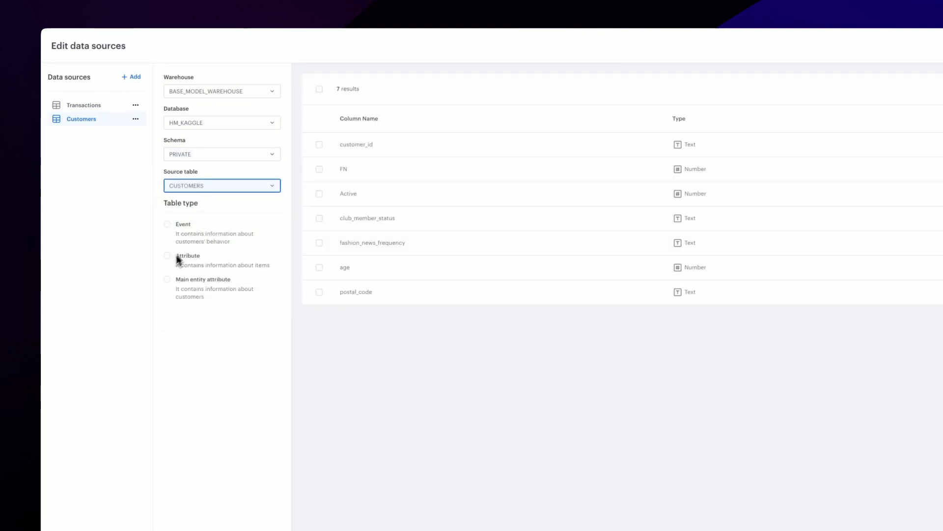
# Set the Customers table type to Main entity attribute with customer_id as unique identifier, and include all its columns
pyautogui.click(168, 280)
pyautogui.click(210, 331)
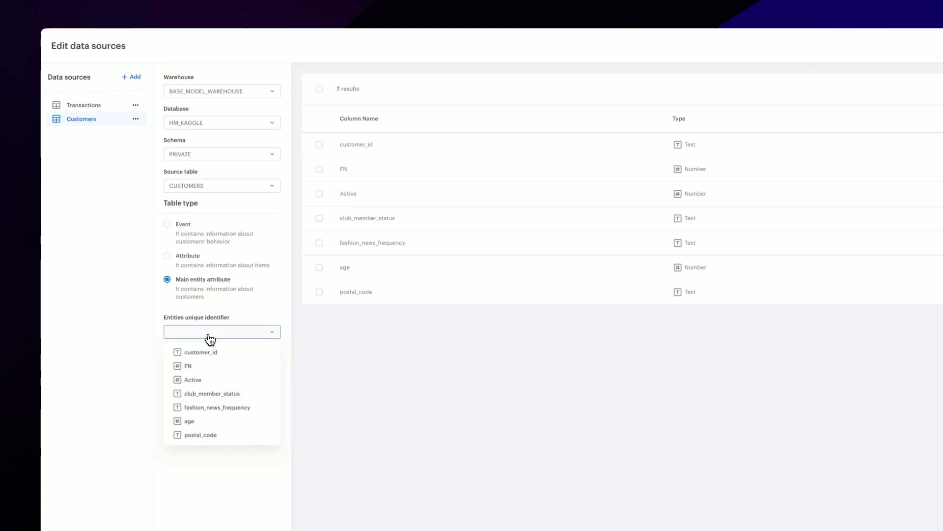
pyautogui.click(202, 352)
pyautogui.click(320, 90)
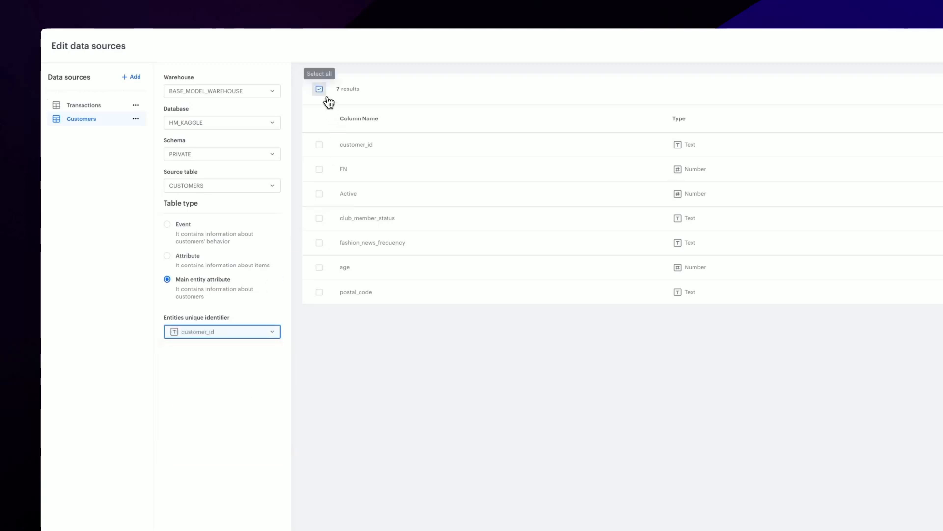
# Add a third data source named Products and open its configuration
pyautogui.click(135, 80)
pyautogui.write('Products')
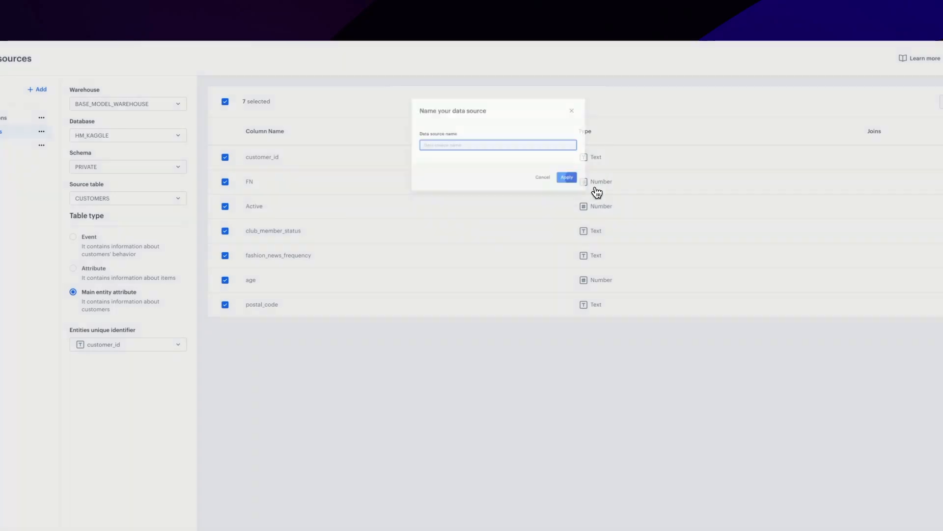
pyautogui.click(586, 185)
pyautogui.click(85, 118)
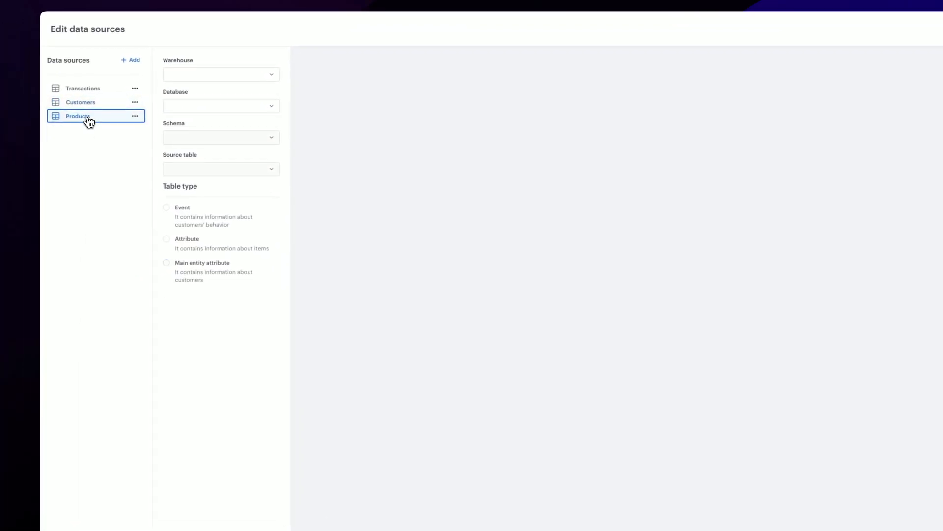
# Connect Products to the ARTICLES source table using BASE_MODEL_WAREHOUSE, the HM_KAGGLE database and the PRIVATE schema
pyautogui.click(208, 79)
pyautogui.click(208, 106)
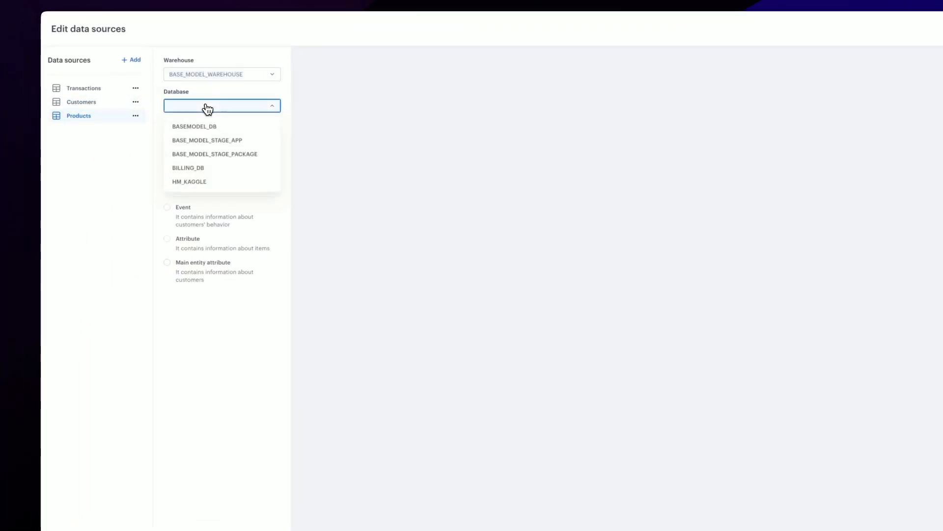
pyautogui.click(197, 181)
pyautogui.click(207, 138)
pyautogui.click(201, 170)
pyautogui.click(204, 168)
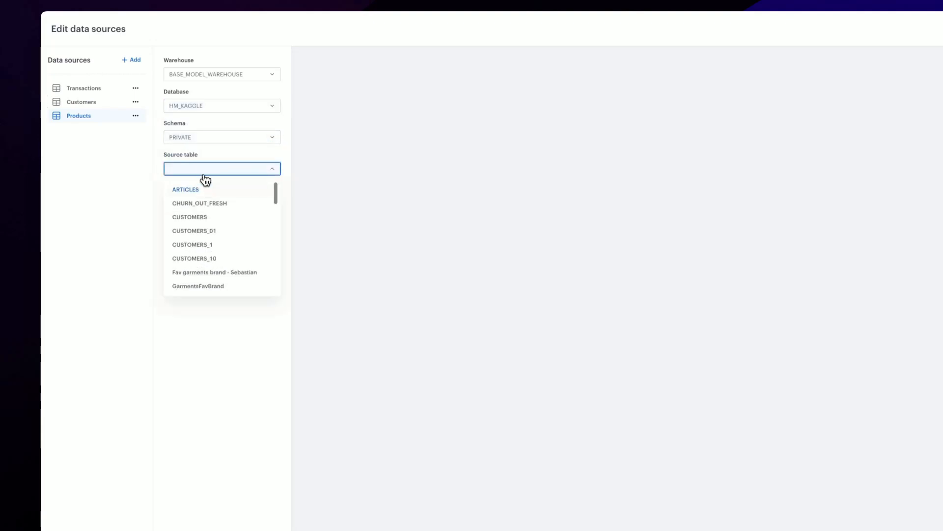
pyautogui.click(202, 189)
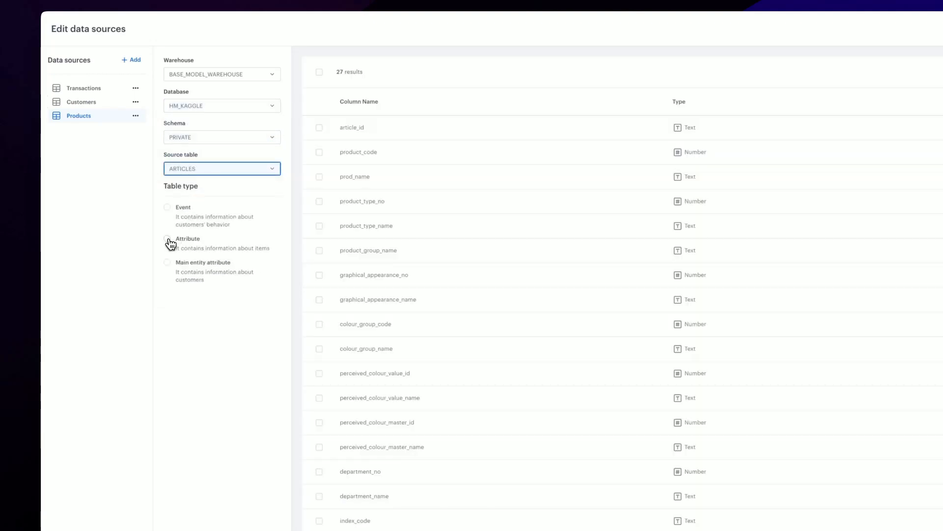
# Set the Products table type to Attribute and include all its columns
pyautogui.click(319, 72)
pyautogui.scroll(-4, 339, 221)
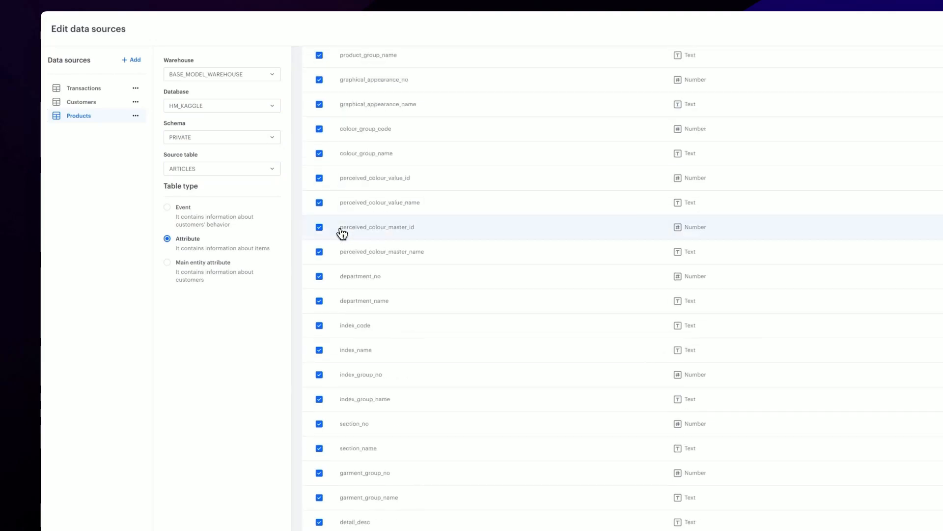
# Left join the Transactions data source with Products on article_id and apply the join
pyautogui.scroll(5, 320, 461)
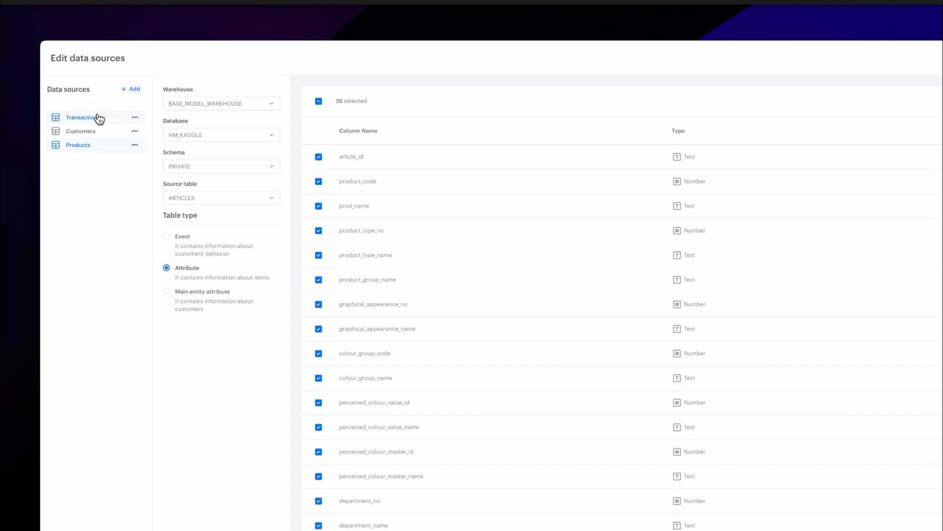
pyautogui.click(98, 118)
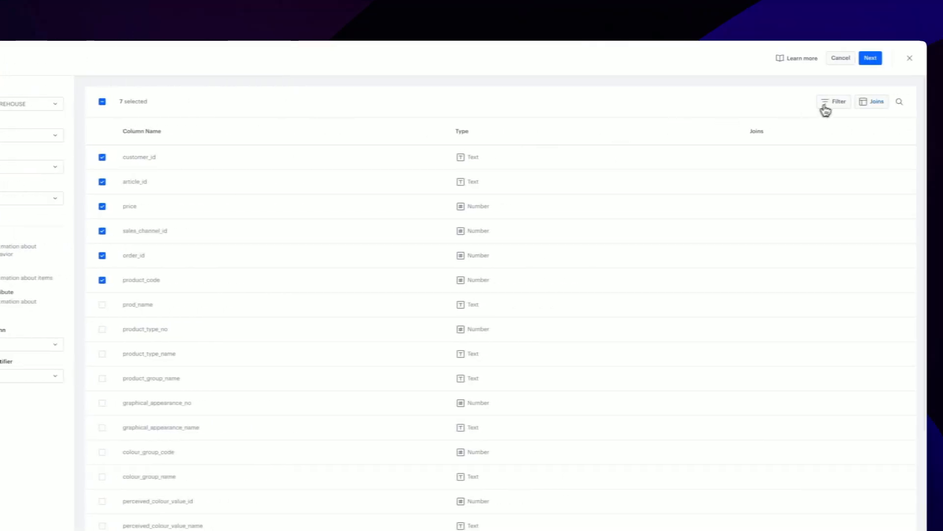
pyautogui.click(852, 101)
pyautogui.click(436, 162)
pyautogui.click(348, 162)
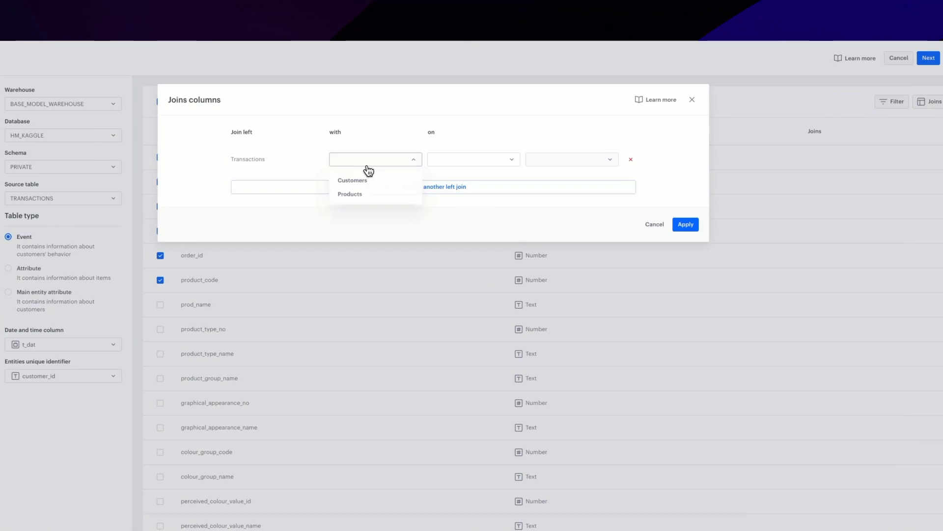
pyautogui.click(346, 194)
pyautogui.click(449, 160)
pyautogui.click(462, 179)
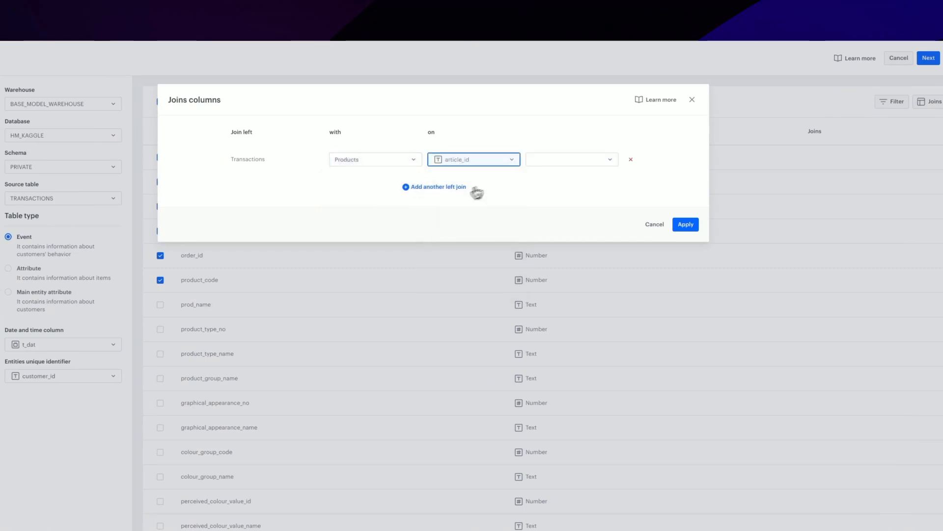
pyautogui.click(558, 160)
pyautogui.click(559, 180)
pyautogui.click(685, 224)
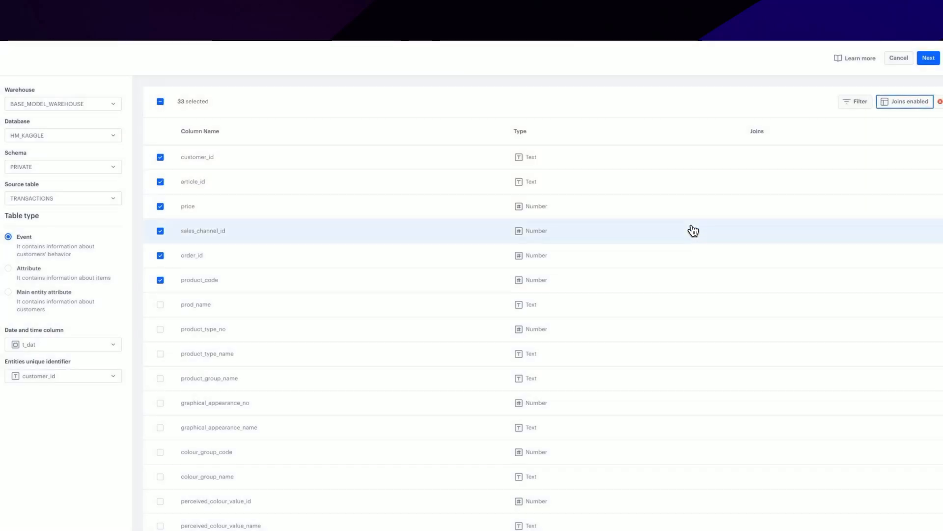
# Confirm and apply the data sources configuration, and name the model "Transactions - 01"
pyautogui.click(928, 58)
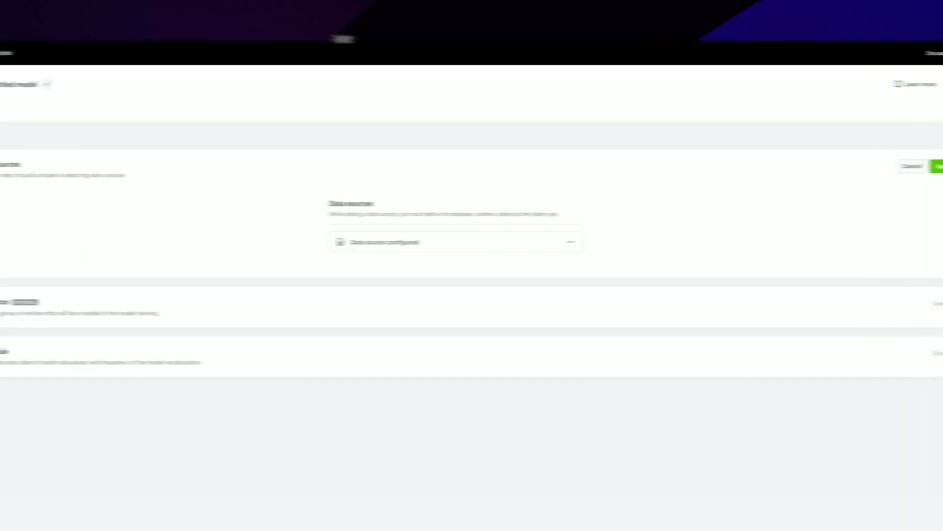
pyautogui.click(157, 86)
pyautogui.write('Transactions')
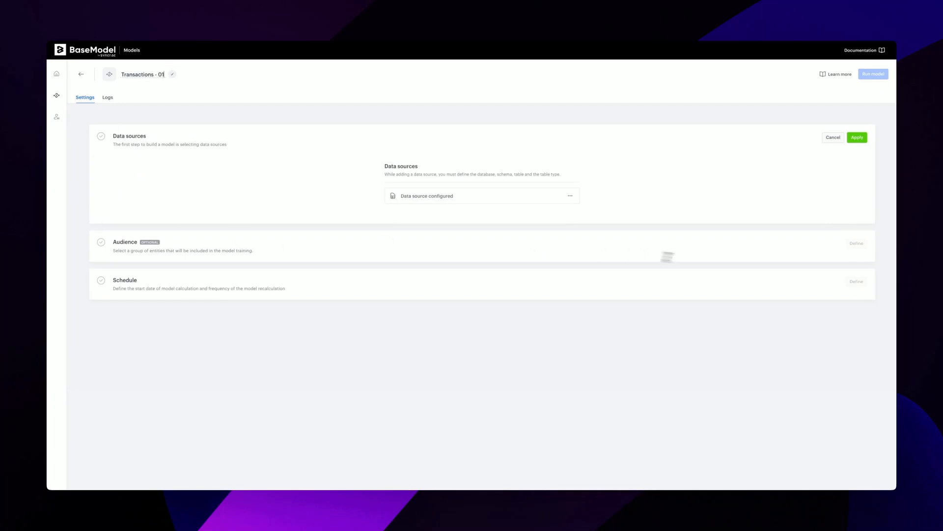
pyautogui.click(857, 137)
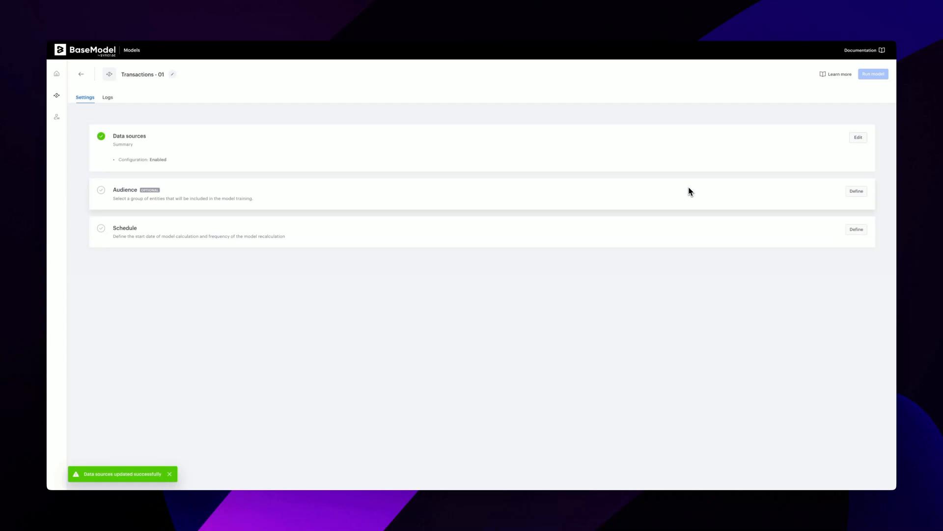
# Schedule the foundation model for one-time training that starts immediately, leaving the optional audience undefined
pyautogui.click(855, 196)
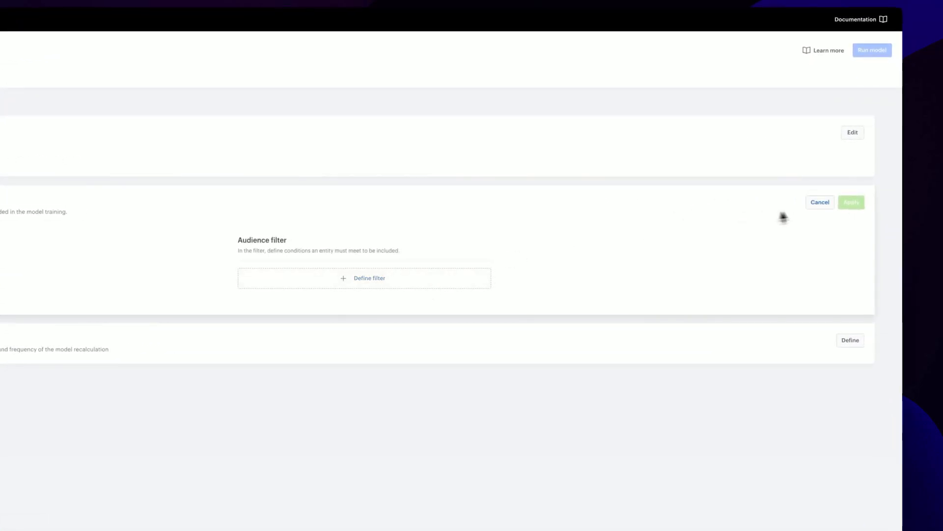
pyautogui.click(825, 205)
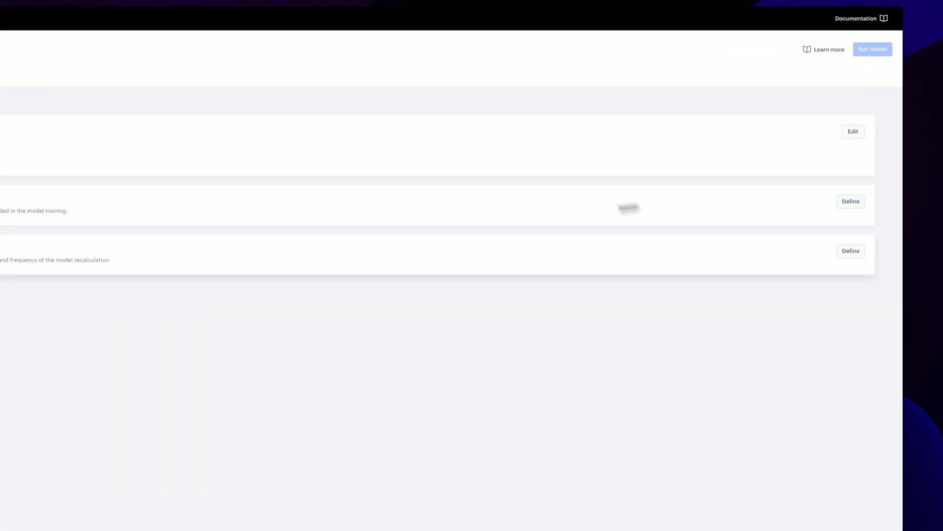
pyautogui.click(854, 245)
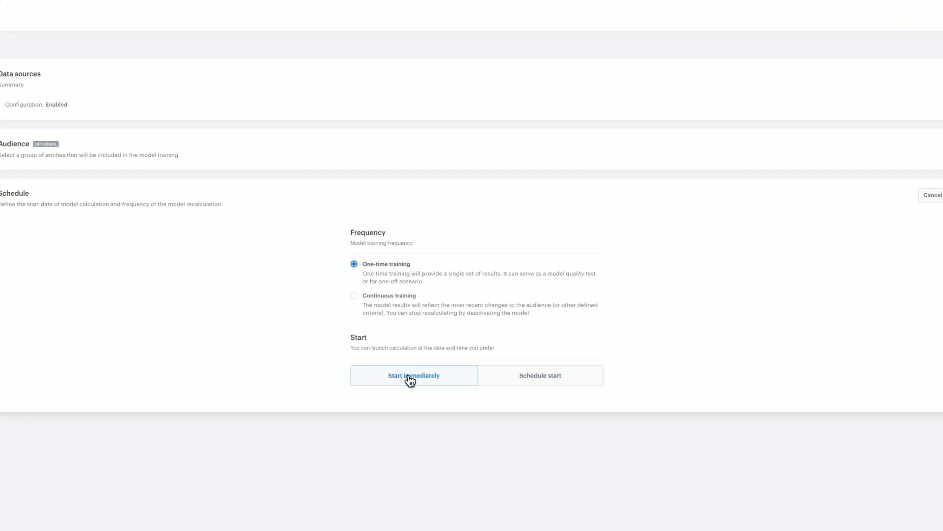
pyautogui.click(408, 375)
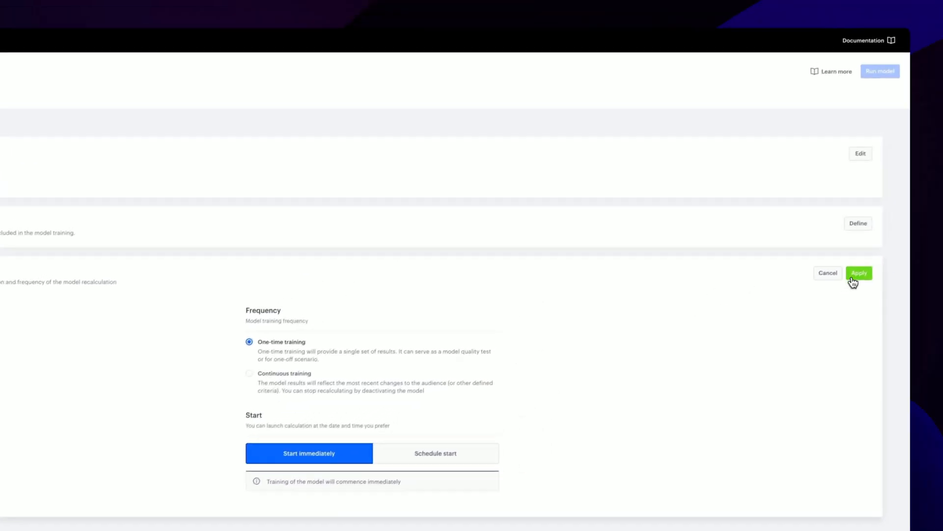
pyautogui.click(941, 205)
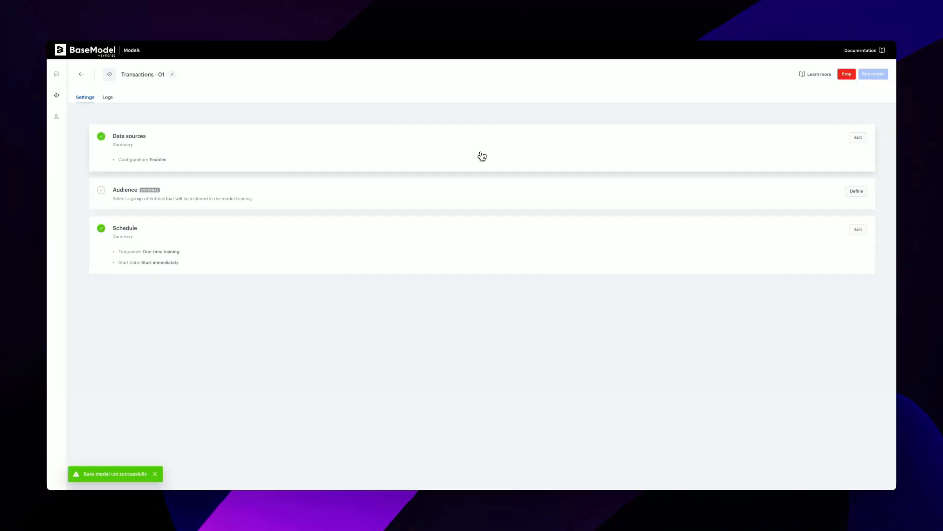
# Create a new scenario and apply basic settings with the model 5 12 HM and the type Classification - Multiclass
pyautogui.click(57, 117)
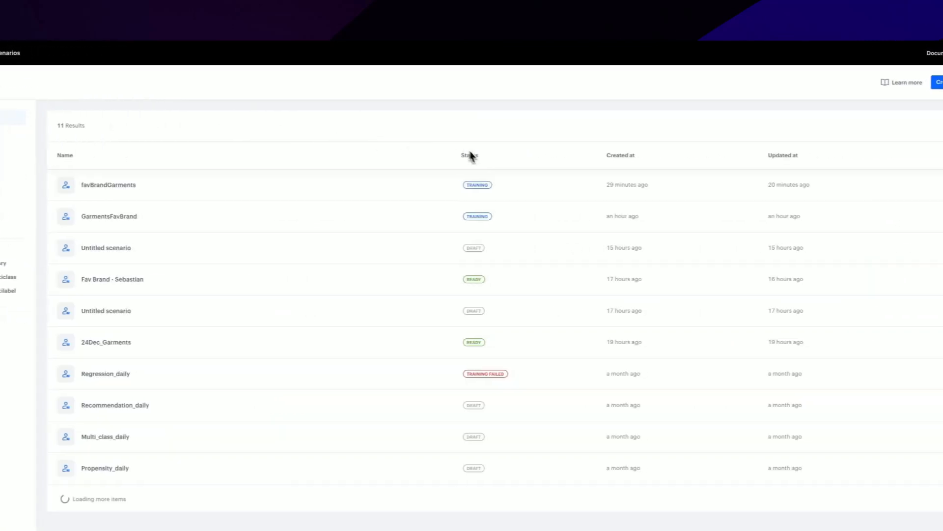
pyautogui.click(933, 83)
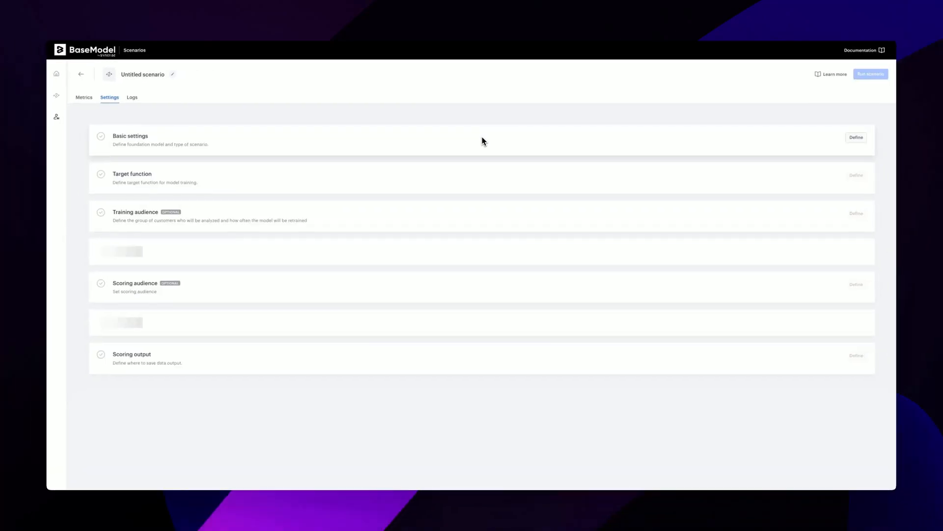
pyautogui.click(858, 162)
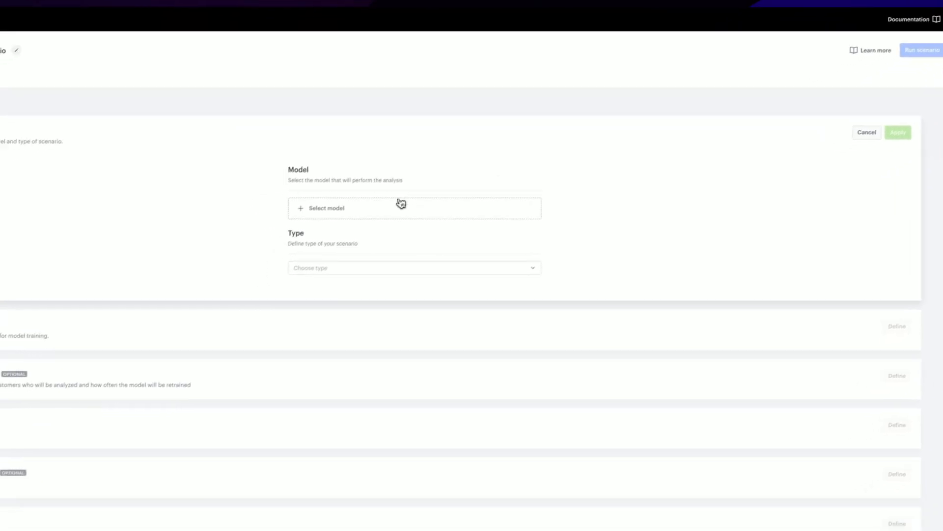
pyautogui.click(341, 244)
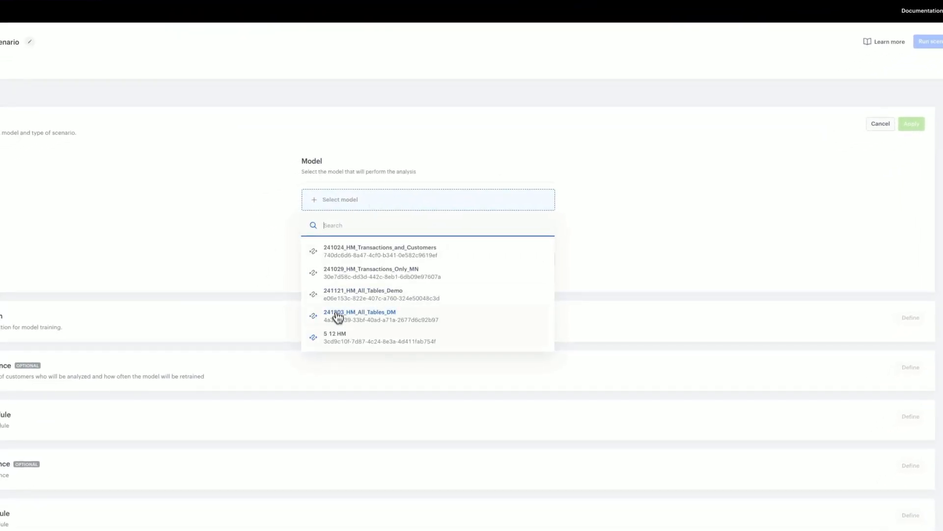
pyautogui.click(355, 338)
pyautogui.click(414, 260)
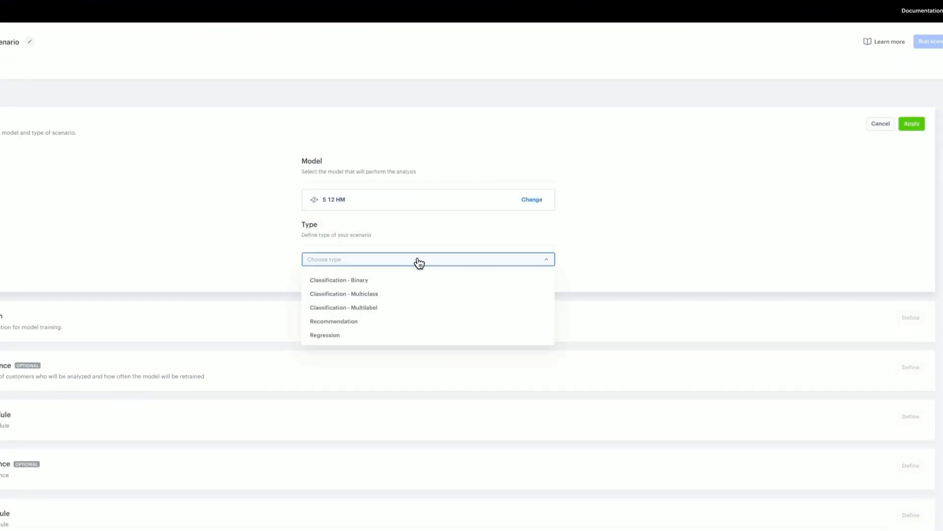
pyautogui.click(398, 297)
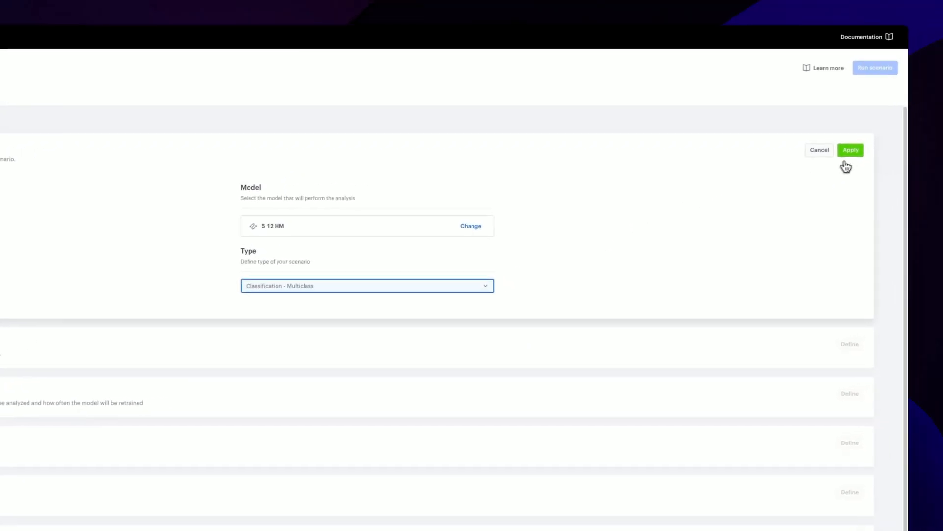
pyautogui.click(852, 154)
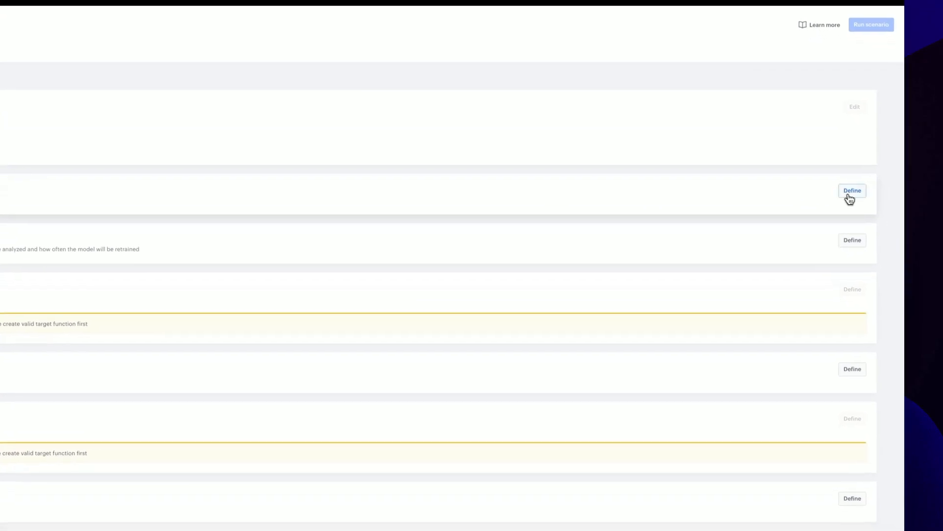
# Start defining the target function, review the function recipe for predicting the user's favourite category, and copy its Python code
pyautogui.click(852, 230)
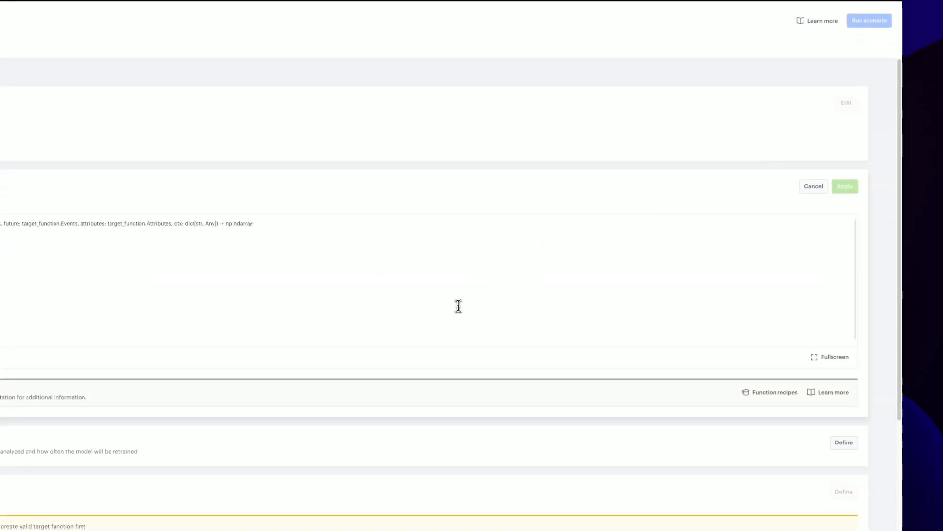
pyautogui.click(775, 393)
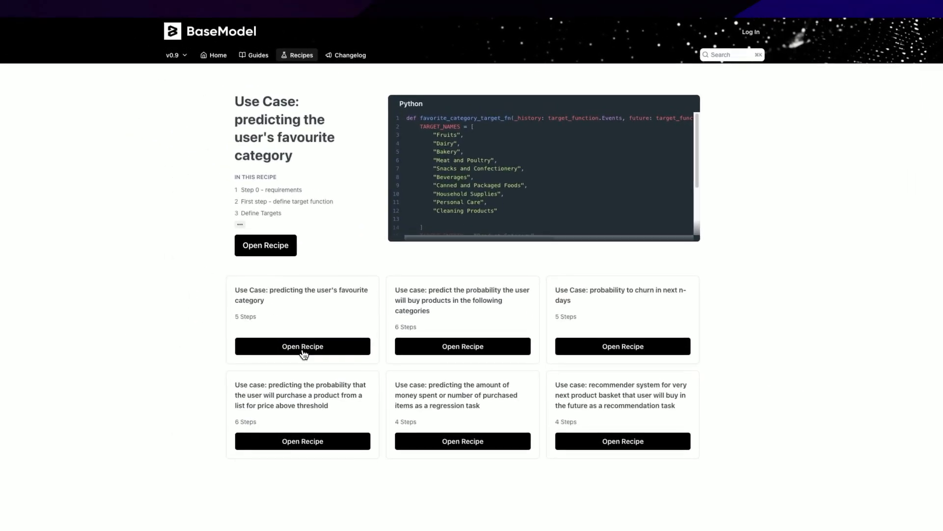
pyautogui.click(303, 347)
pyautogui.click(315, 186)
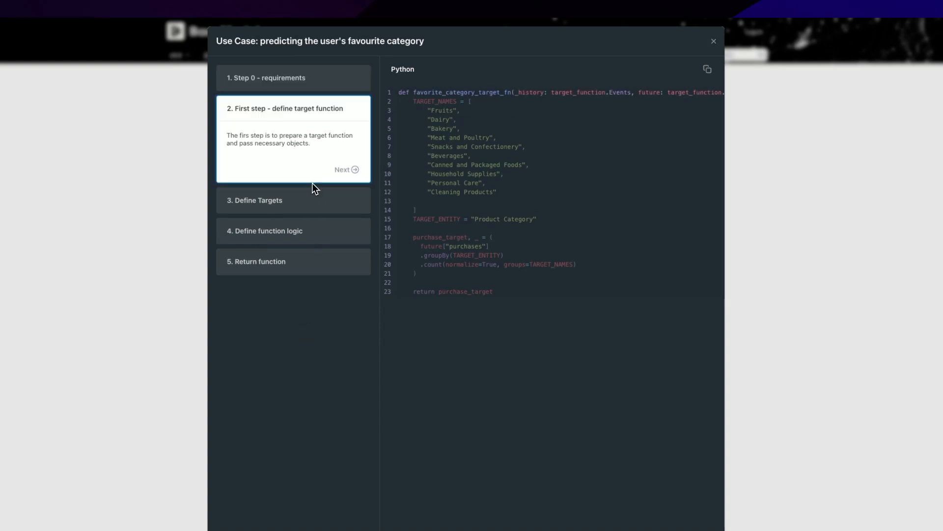
pyautogui.click(307, 212)
pyautogui.click(301, 244)
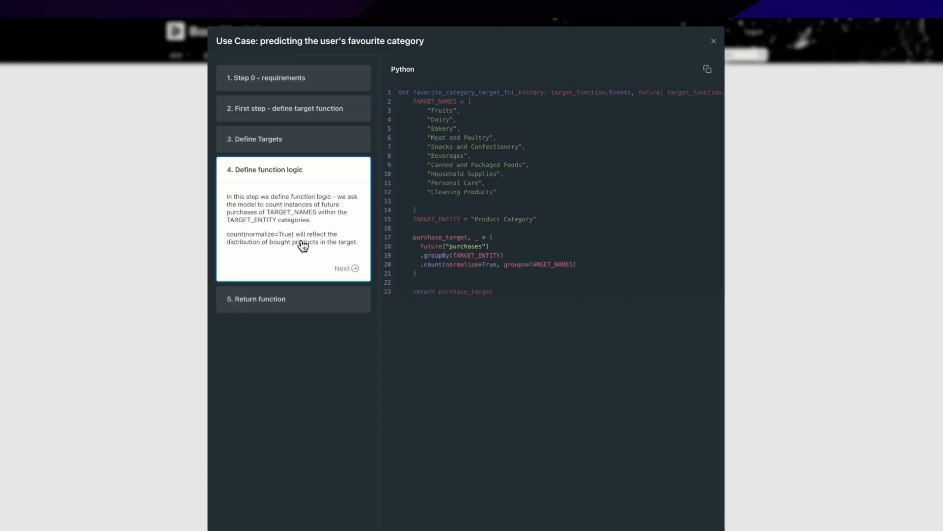
pyautogui.click(297, 296)
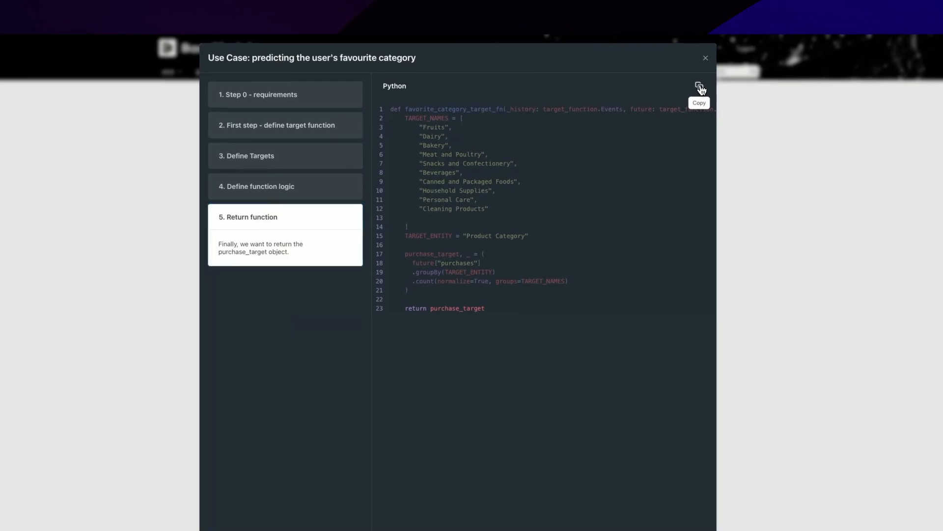
pyautogui.click(708, 70)
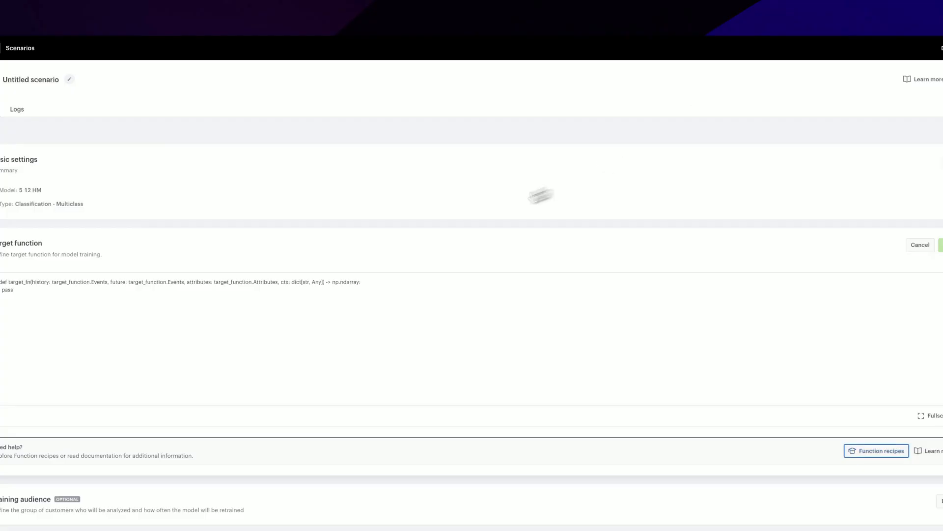
# Replace the default target function code with the copied favourite category recipe
pyautogui.click(326, 291)
pyautogui.hotkey('ctrl', 'a')
pyautogui.hotkey('ctrl', 'v')
pyautogui.scroll(3, 102, 361)
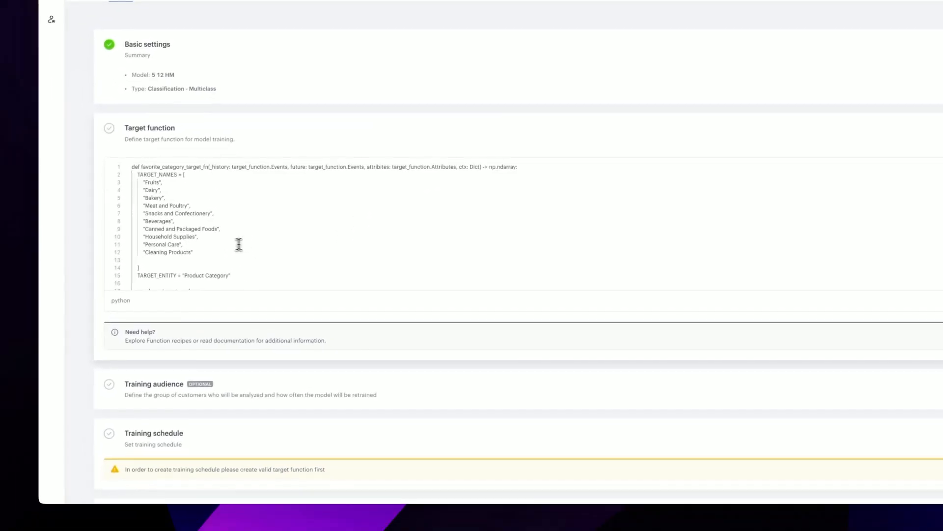
# Replace and apply the target function code with garment category TARGET_NAMES, product_group_name from Products as TARGET_ENTITY, and Transactions as future events
pyautogui.moveTo(61, 367); pyautogui.dragTo(10, 299)
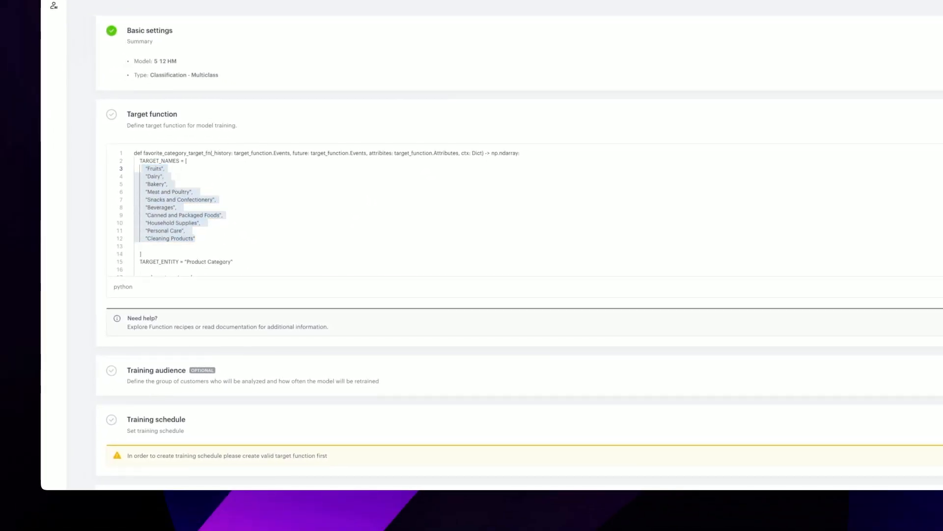
pyautogui.hotkey('ctrl', 'a')
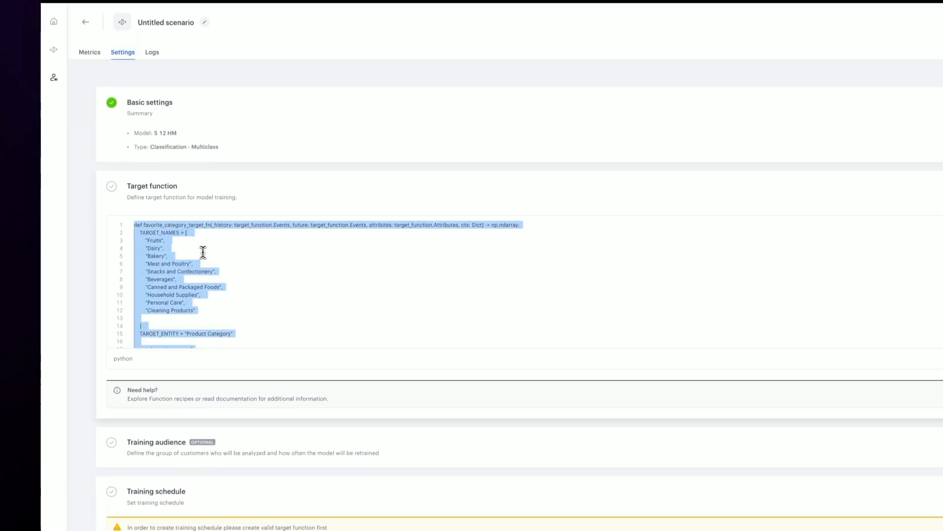
pyautogui.hotkey('ctrl', 'v')
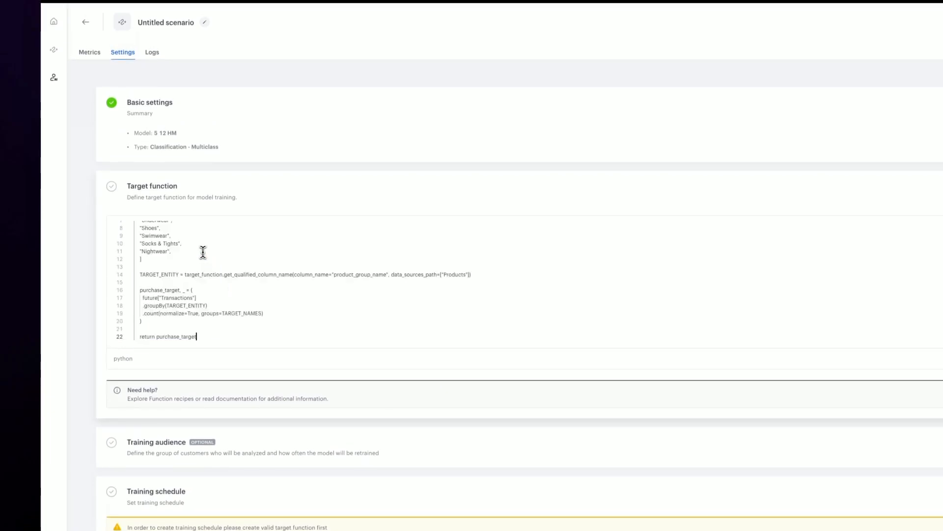
pyautogui.scroll(2, 194, 299)
pyautogui.moveTo(147, 311); pyautogui.dragTo(142, 256)
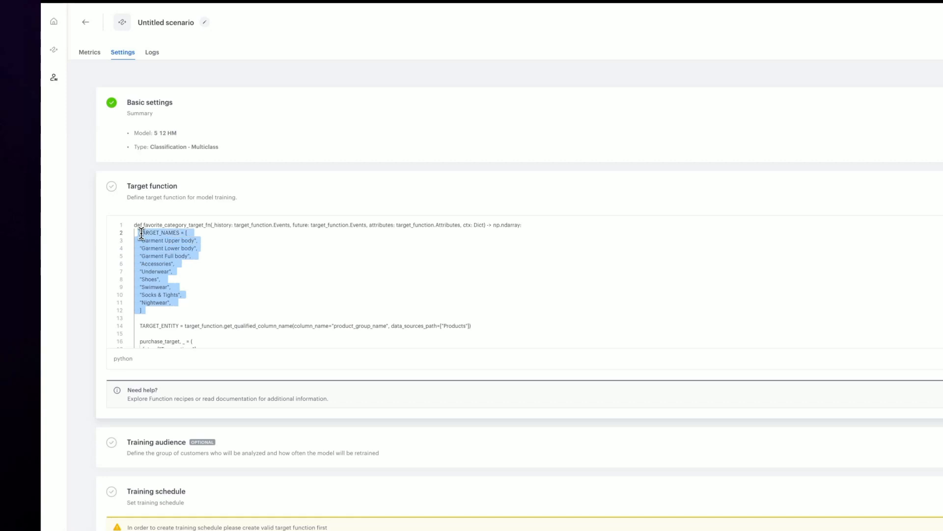
pyautogui.click(299, 257)
pyautogui.click(854, 220)
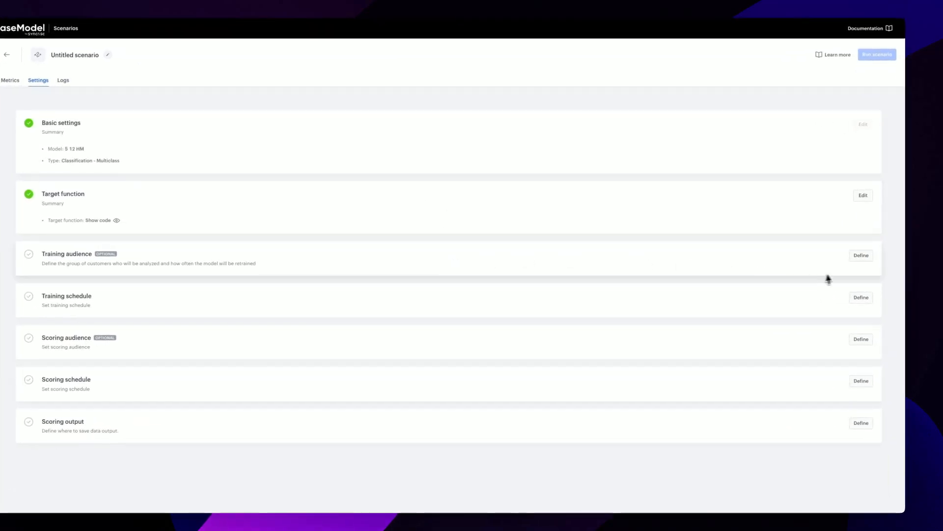
# Leave the training audience unfiltered and apply a training schedule of One-time training with an immediate start
pyautogui.click(862, 256)
pyautogui.click(830, 255)
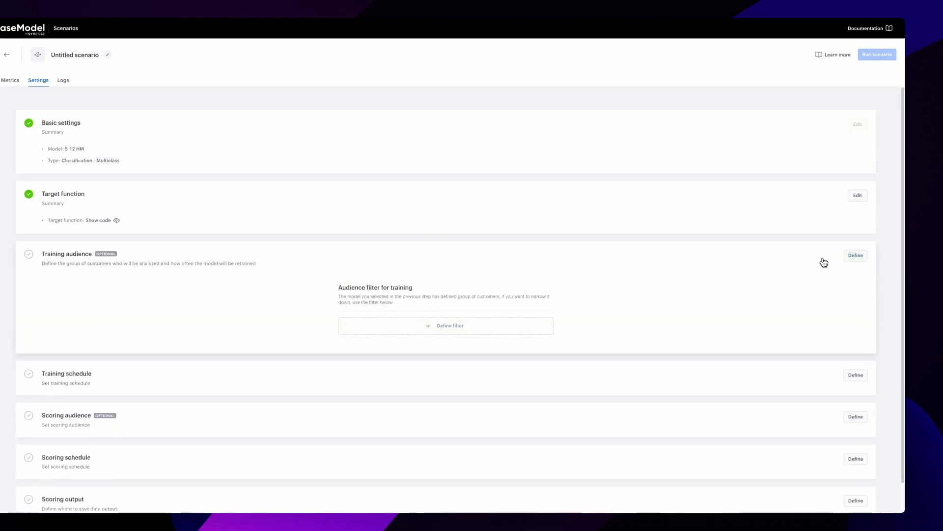
pyautogui.click(860, 297)
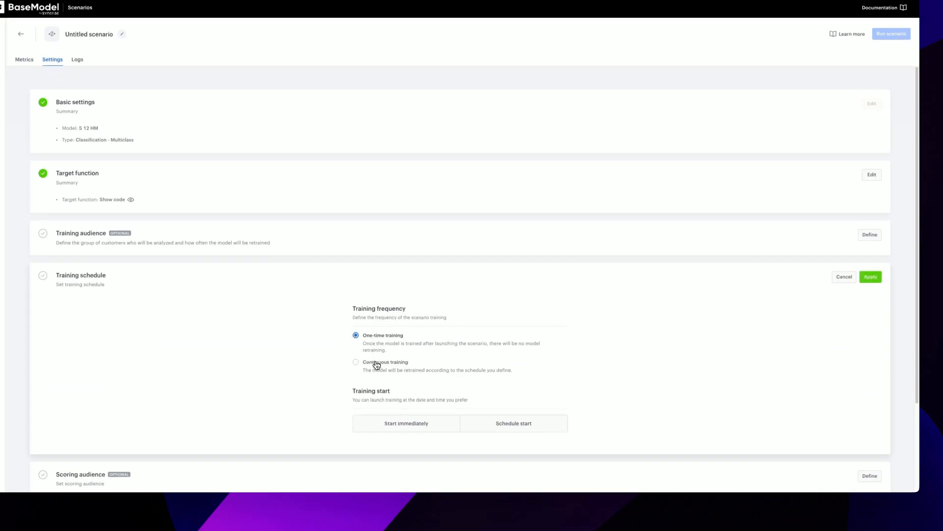
pyautogui.click(376, 364)
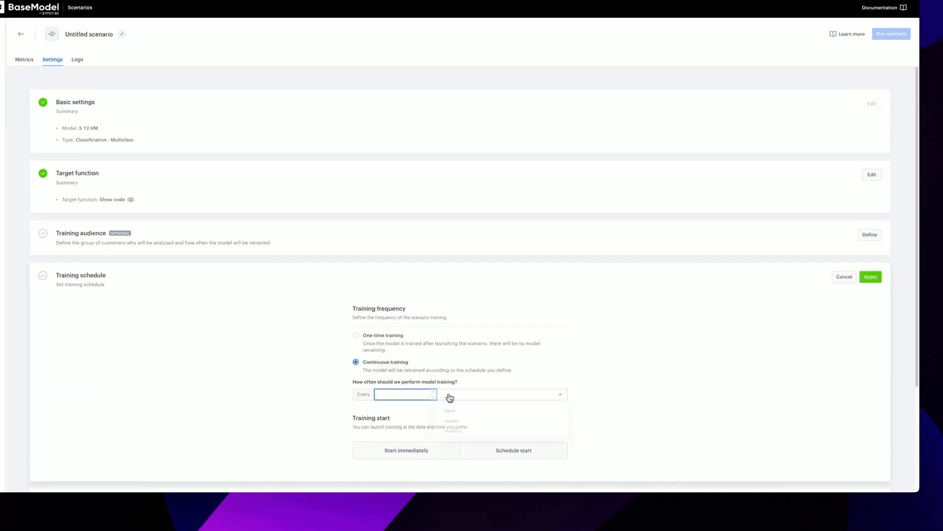
pyautogui.click(372, 338)
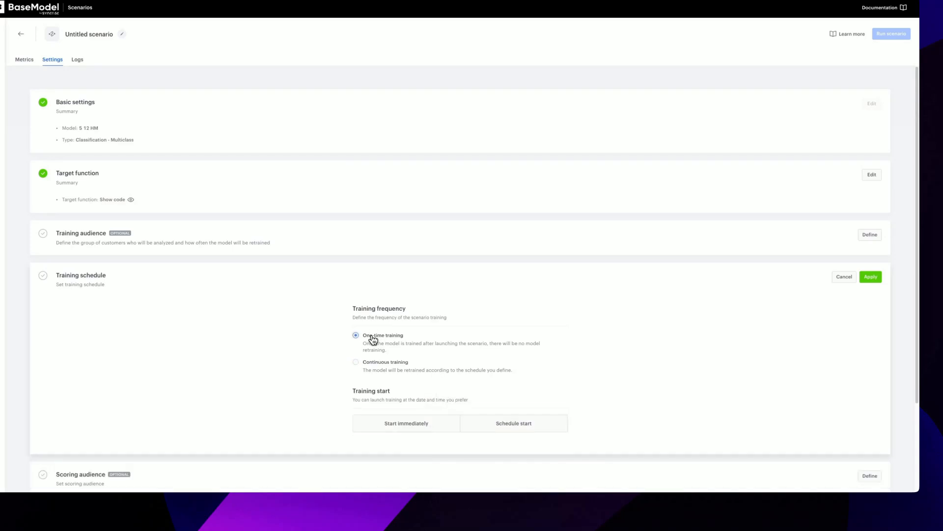
pyautogui.click(419, 430)
pyautogui.click(874, 279)
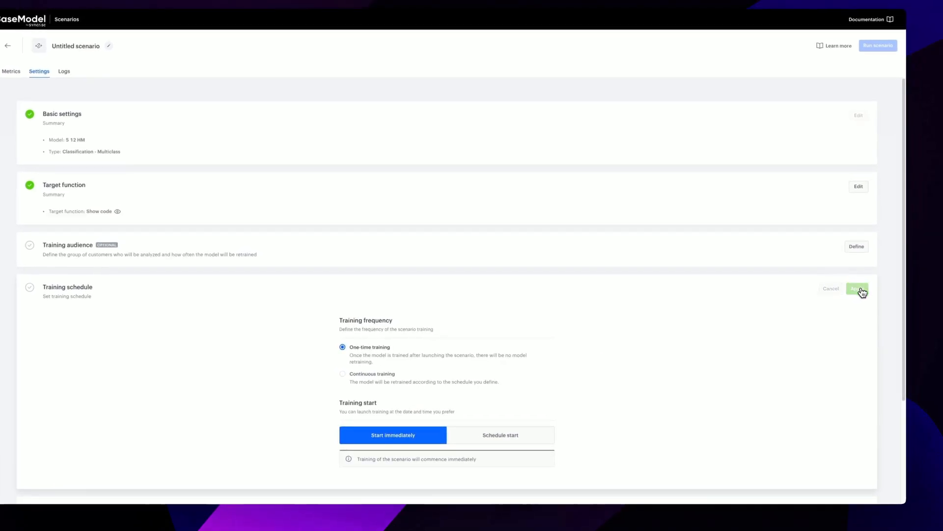
# Leave the scoring audience unfiltered and apply a One-time scoring schedule starting on 6 Dec 2024 at 15:09
pyautogui.click(860, 360)
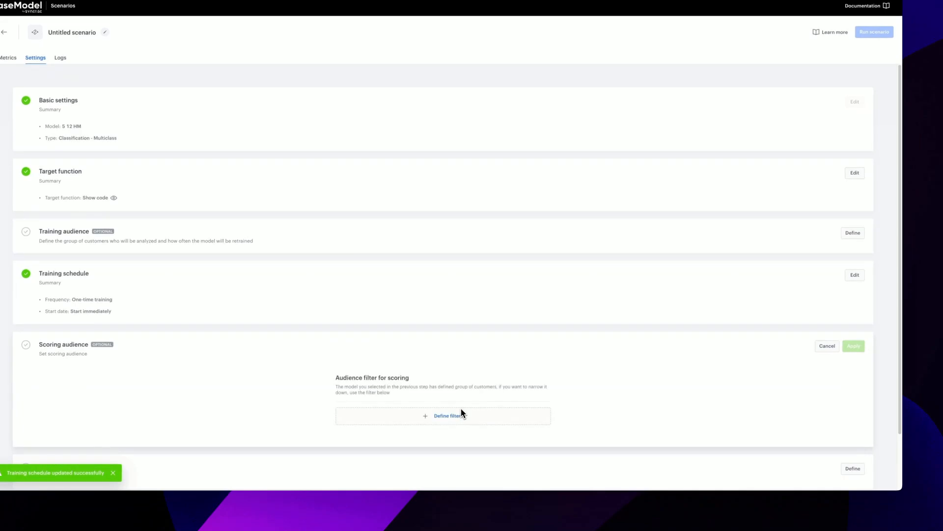
pyautogui.click(832, 348)
pyautogui.click(850, 388)
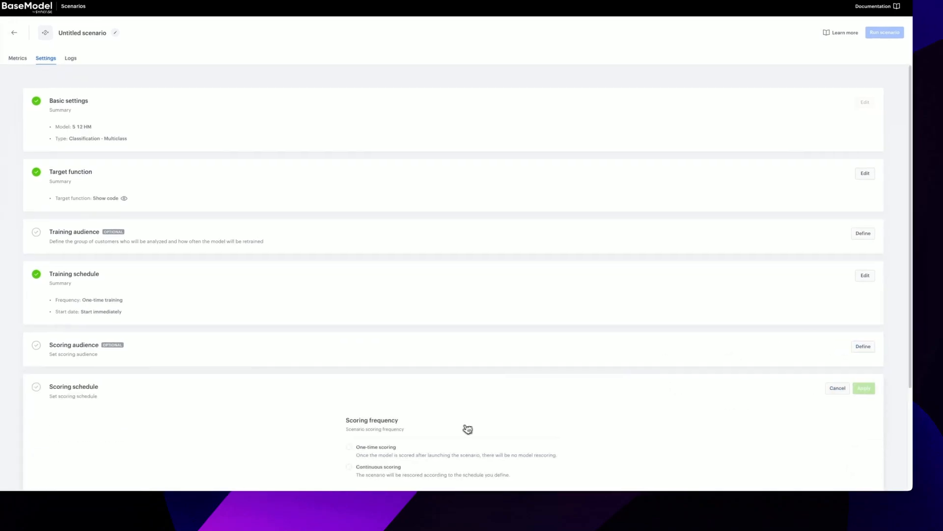
pyautogui.click(495, 401)
pyautogui.click(441, 429)
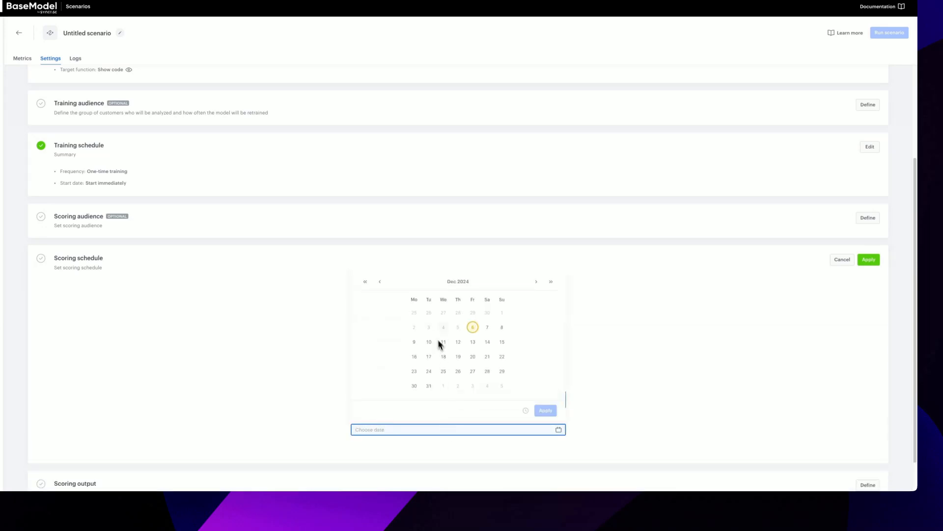
pyautogui.click(475, 329)
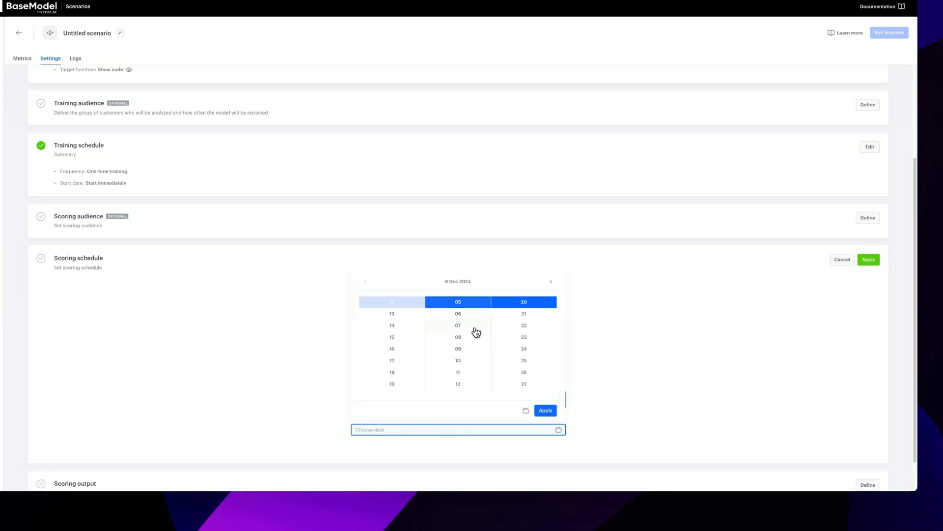
pyautogui.click(545, 411)
pyautogui.click(868, 260)
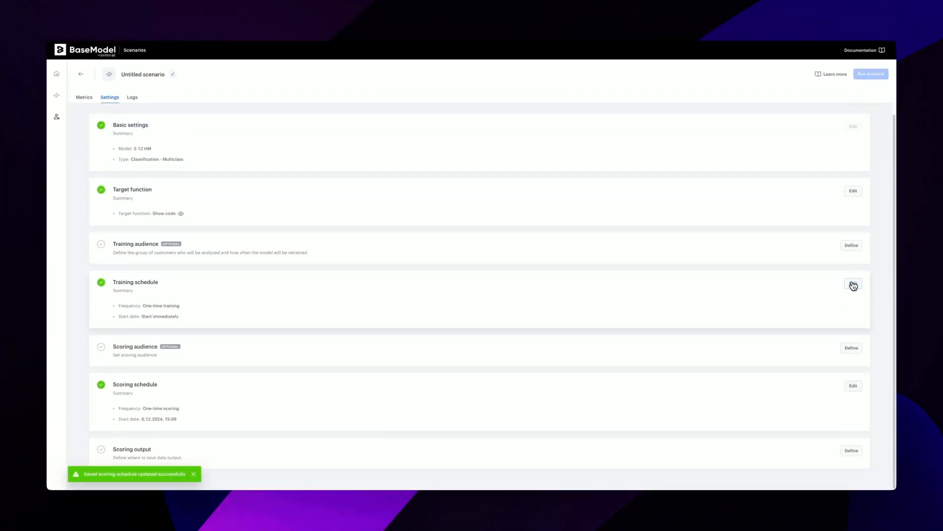
# Define and apply the scoring output as a new table named favBrandScores in the HM_KAGGLE database and PRIVATE schema
pyautogui.click(852, 450)
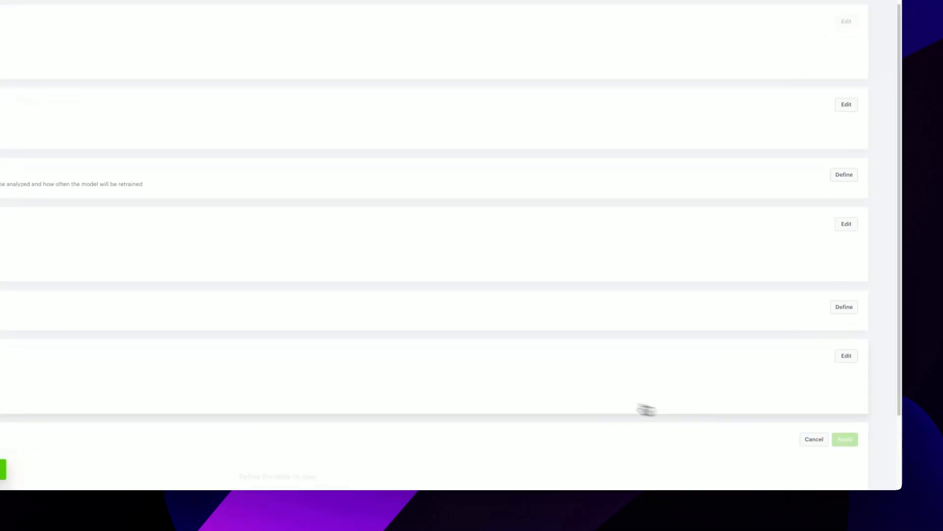
pyautogui.click(379, 429)
pyautogui.click(377, 461)
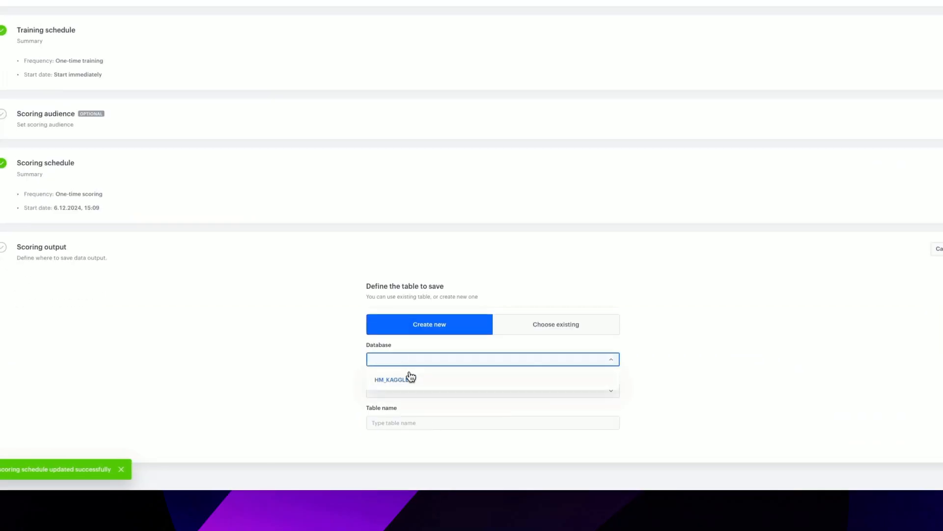
pyautogui.click(377, 480)
pyautogui.click(362, 492)
pyautogui.click(362, 513)
pyautogui.click(379, 524)
pyautogui.write('fav')
pyautogui.write('BrandScore')
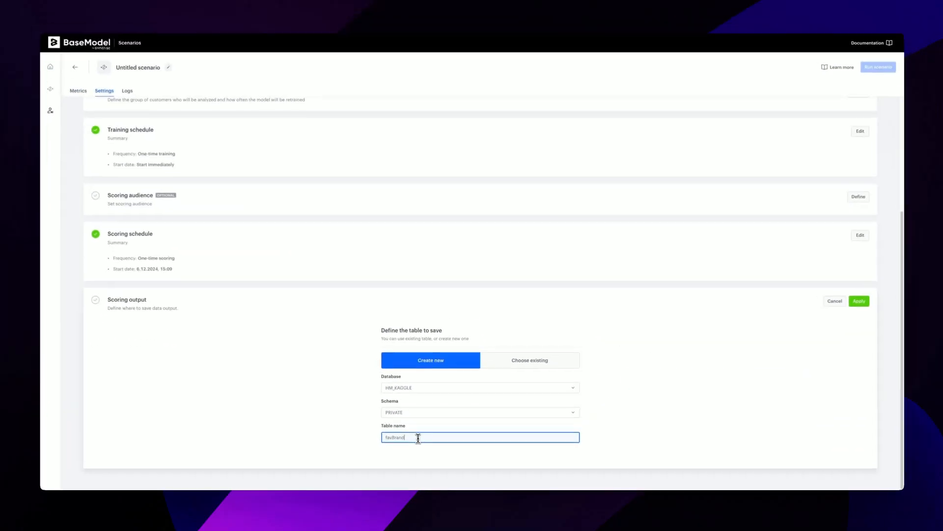
pyautogui.press('super+a')
pyautogui.click(853, 304)
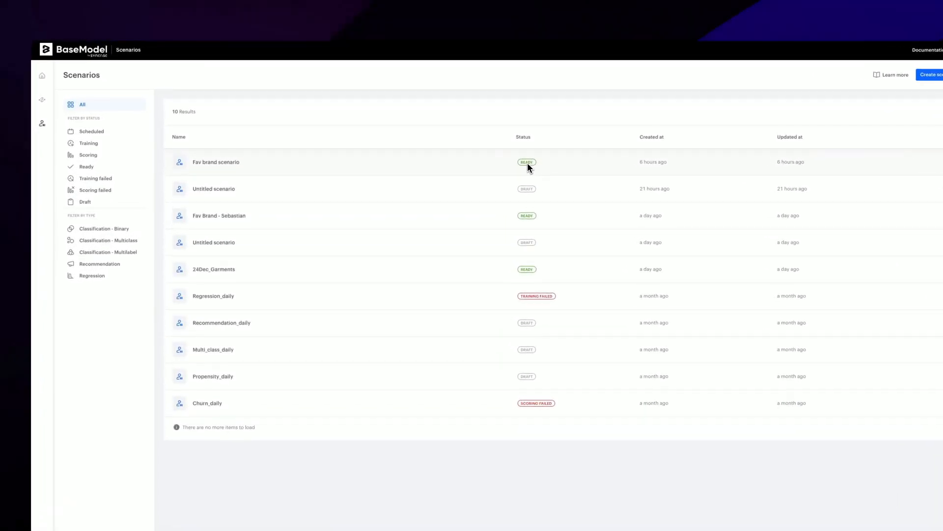
# Open the ready Fav brand scenario and view its metrics for predictions, training run and scoring run
pyautogui.click(233, 167)
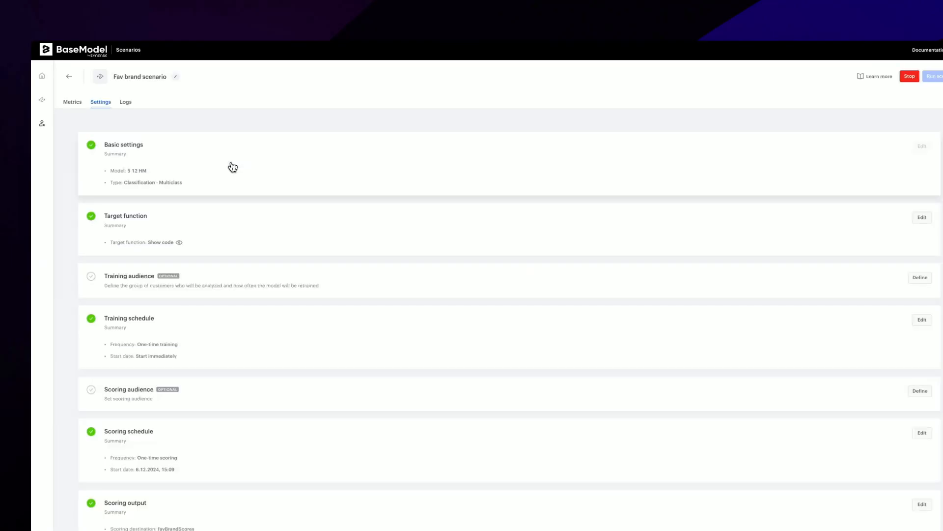
pyautogui.click(75, 102)
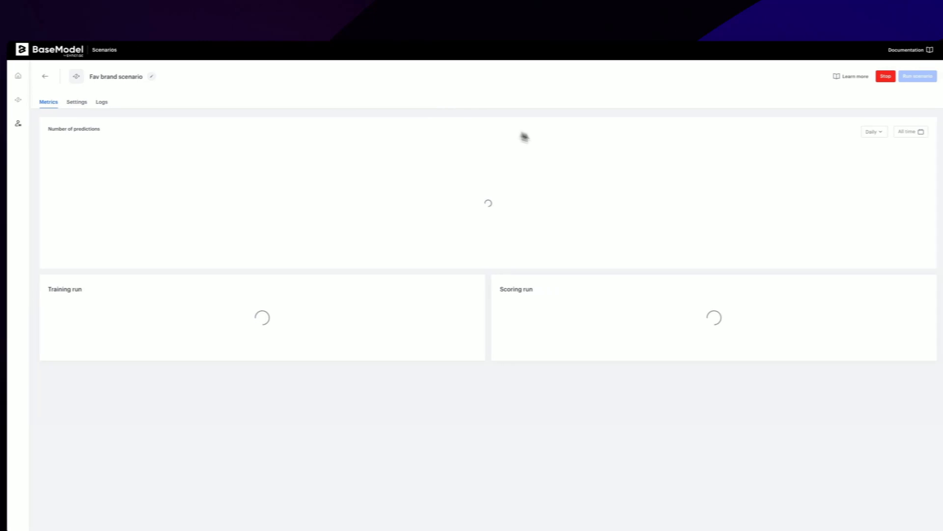